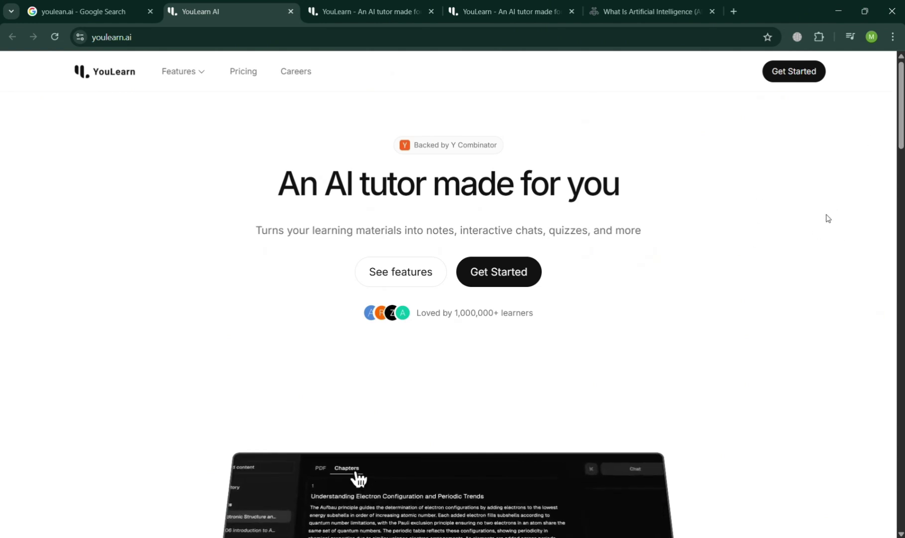
# - Scroll the youlearn.ai landing page to the footer and back, then return to the youlean.ai Google results
pyautogui.scroll(-5, 822, 237)
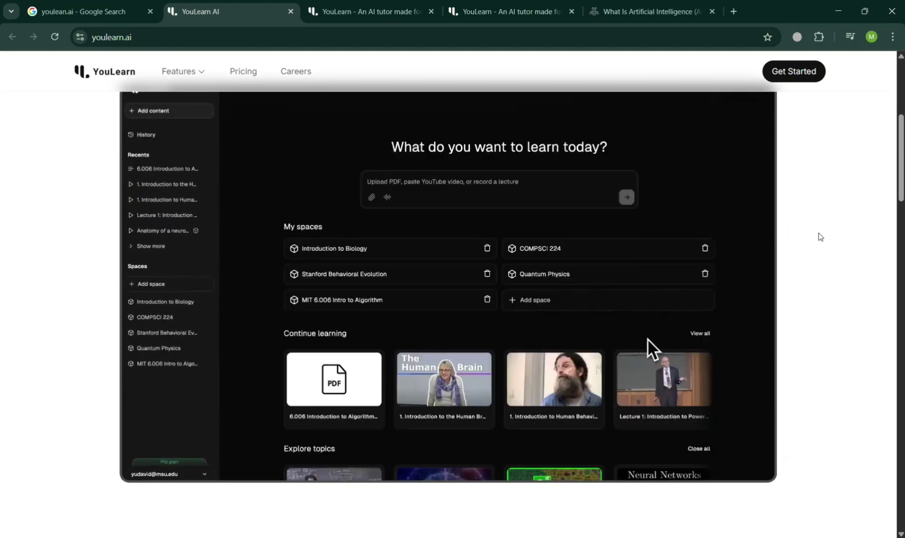
pyautogui.scroll(-7, 820, 237)
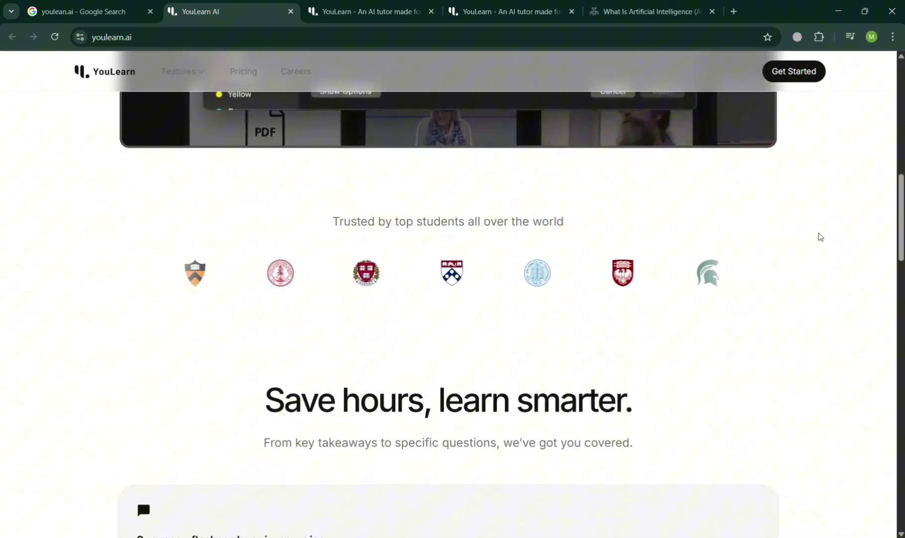
pyautogui.scroll(-10, 820, 237)
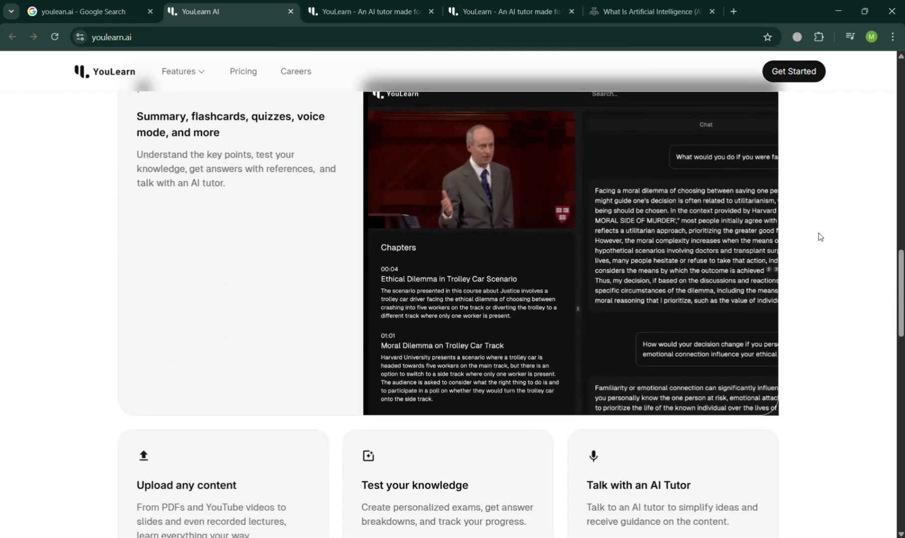
pyautogui.scroll(-12, 821, 237)
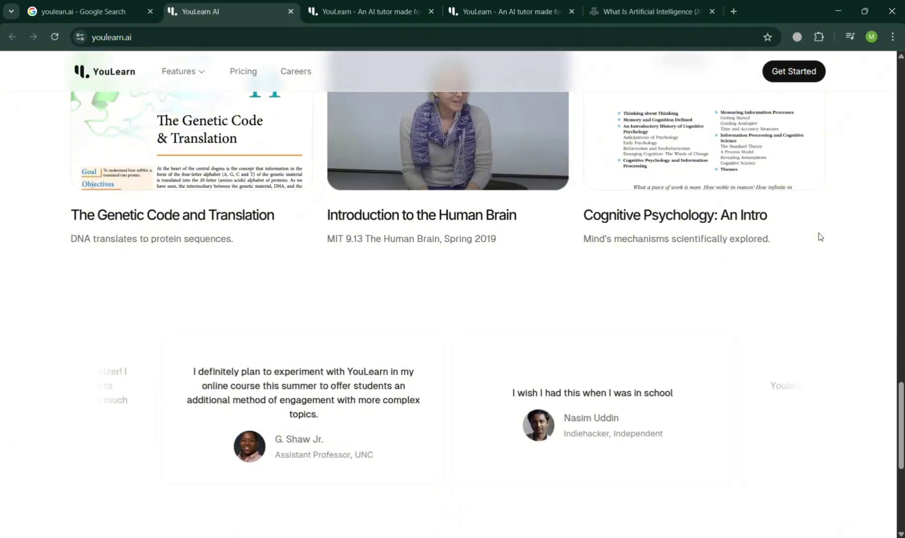
pyautogui.scroll(-5, 821, 236)
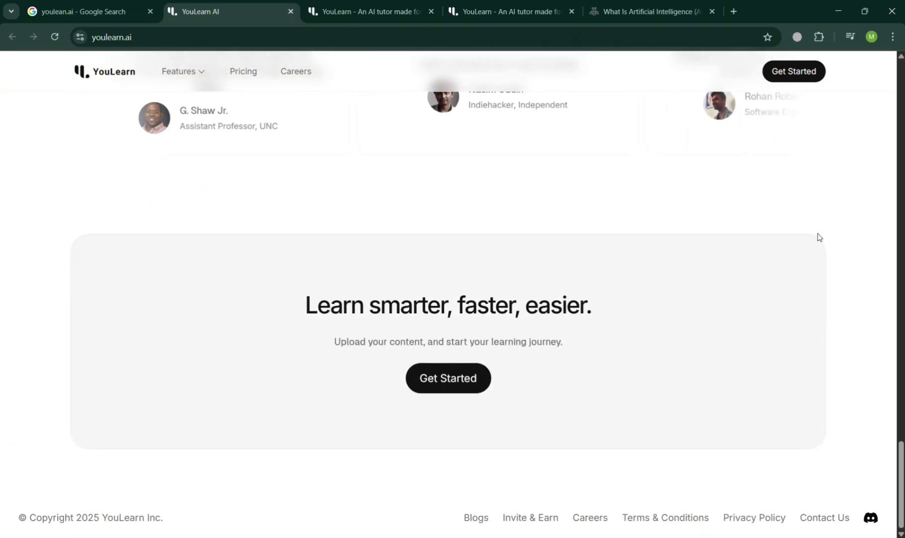
pyautogui.scroll(6, 853, 288)
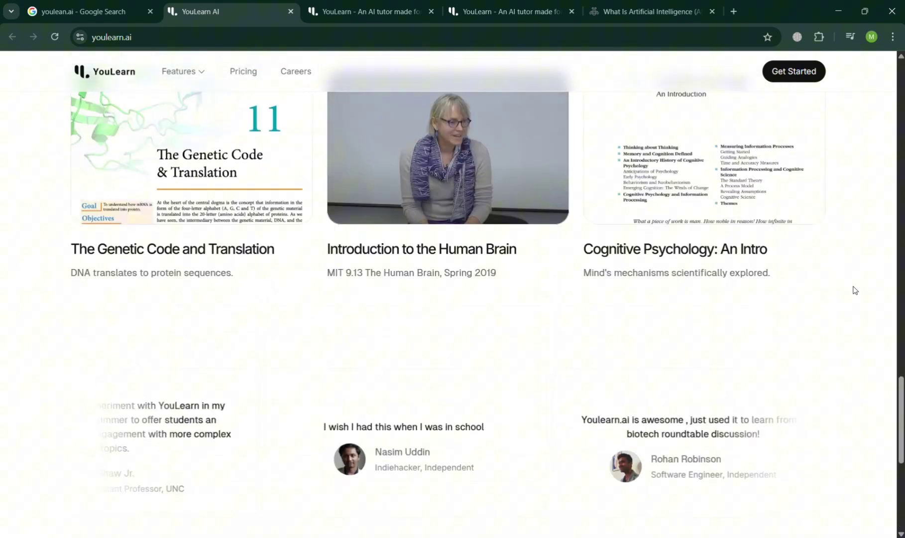
pyautogui.scroll(10, 854, 290)
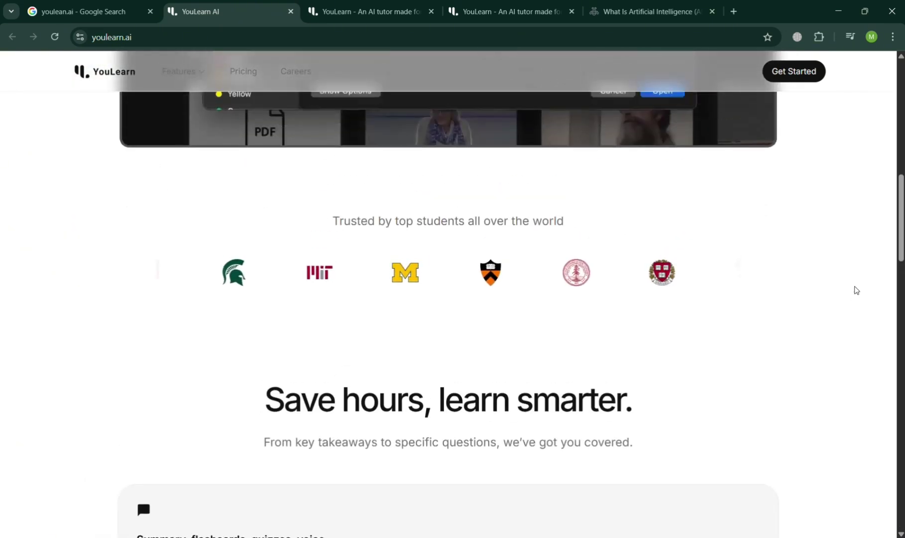
pyautogui.scroll(6, 855, 290)
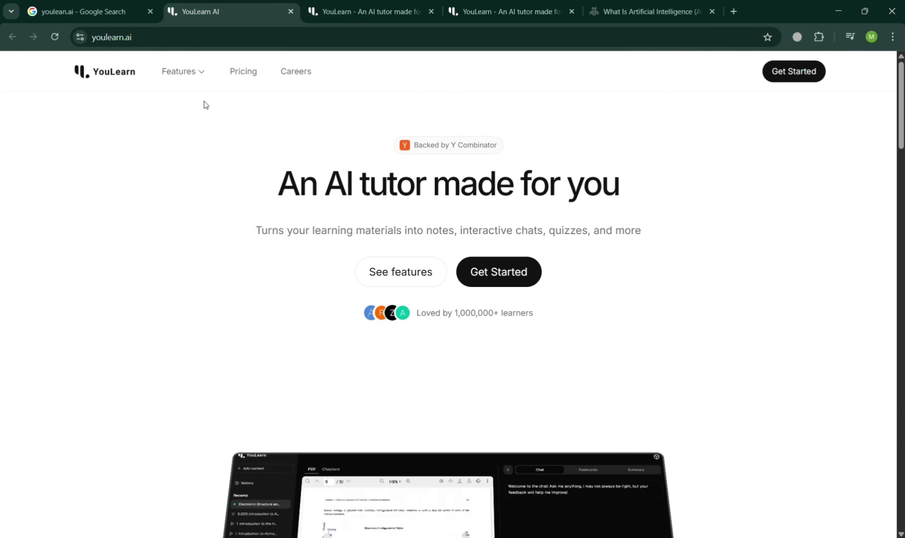
pyautogui.moveTo(203, 84)
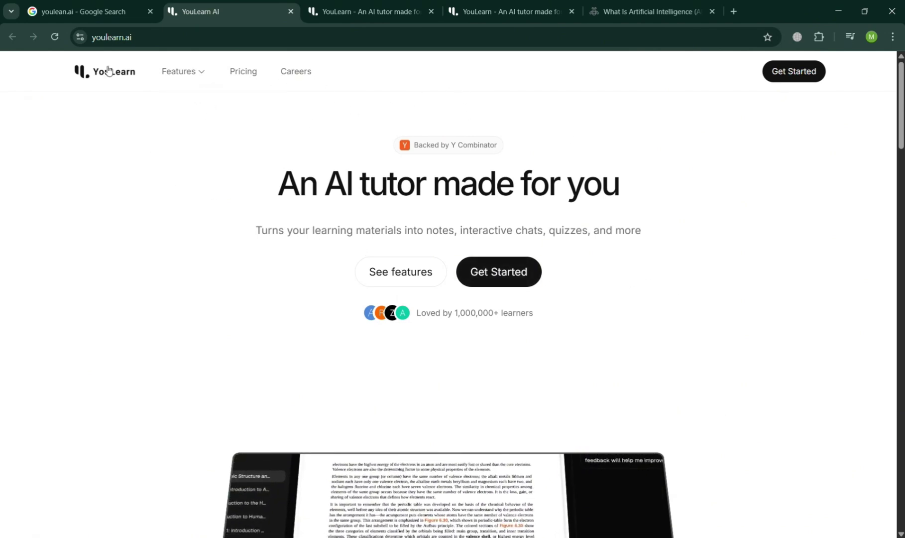
pyautogui.click(89, 11)
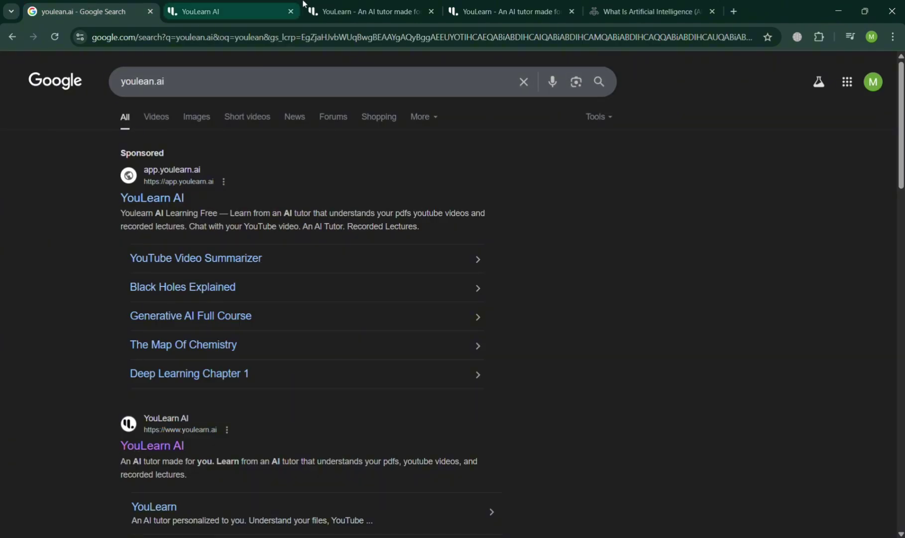
# - Go from the YouLearn landing page via Get Started to the signed-in app.youlearn.ai home page
pyautogui.click(229, 11)
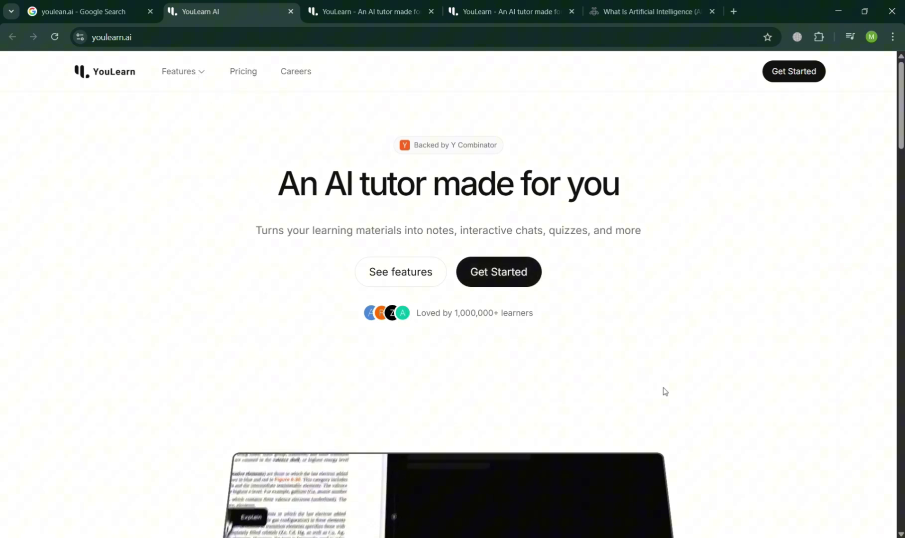
pyautogui.scroll(-6, 701, 383)
pyautogui.scroll(1, 337, 120)
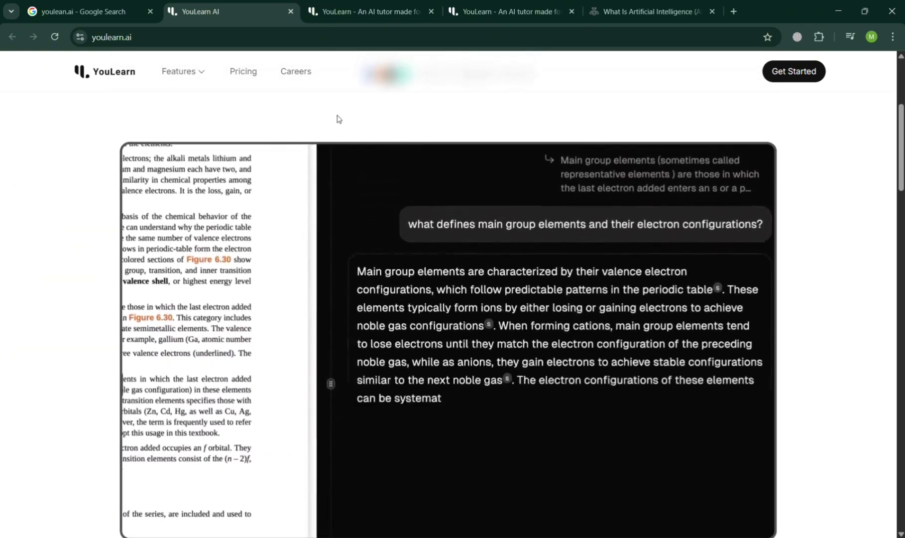
pyautogui.scroll(5, 896, 198)
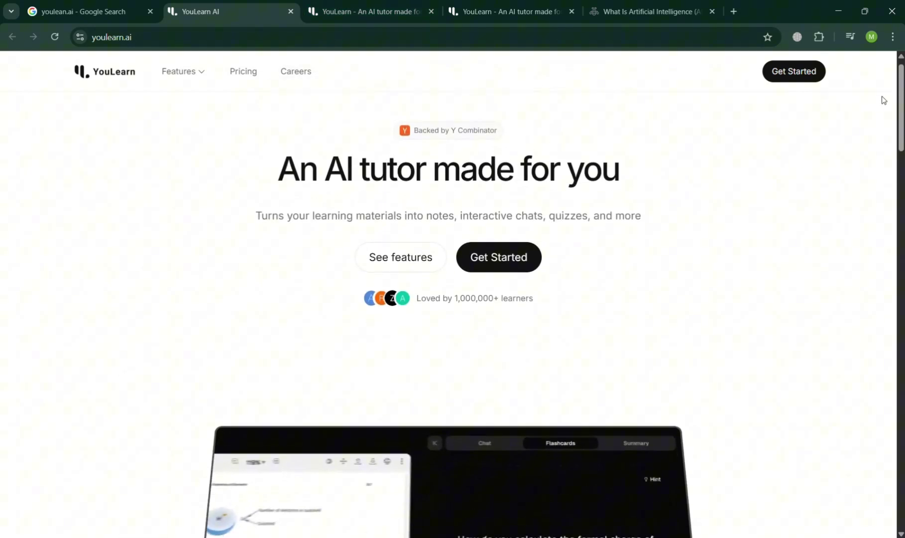
pyautogui.click(515, 287)
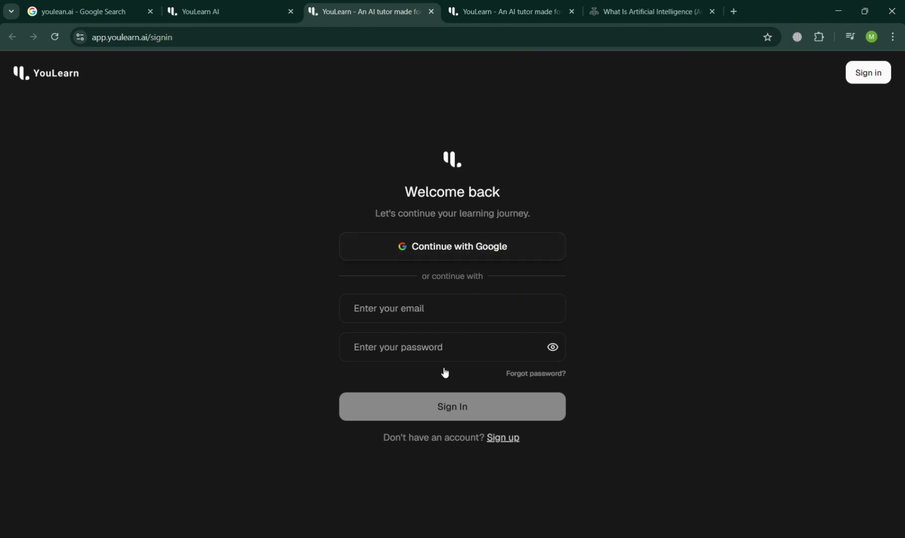
pyautogui.click(473, 11)
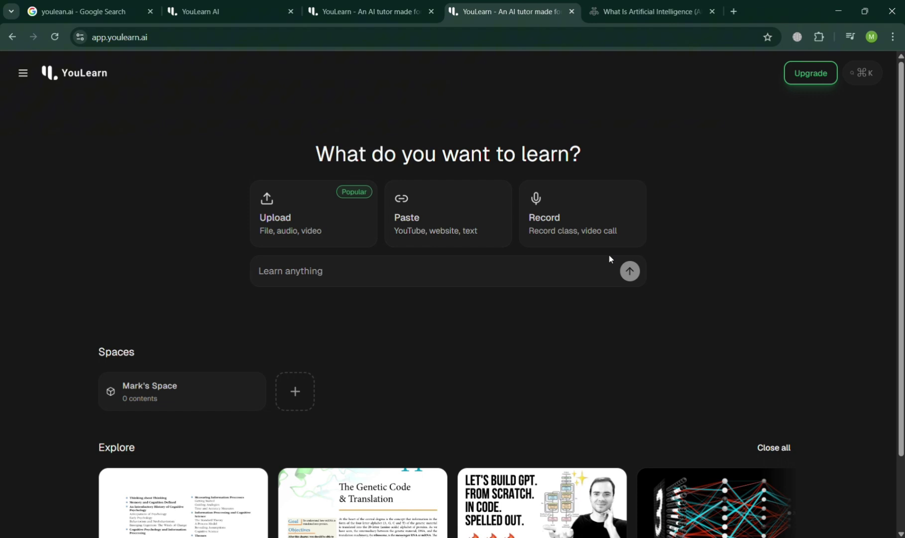
# - Create a new Untitled Space from the + card under Spaces and return home
pyautogui.scroll(-2, 438, 284)
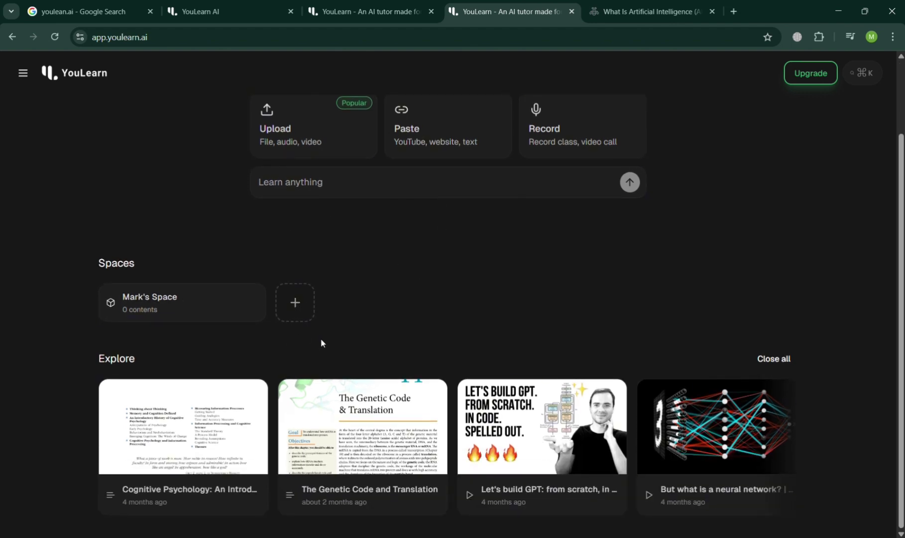
pyautogui.click(297, 304)
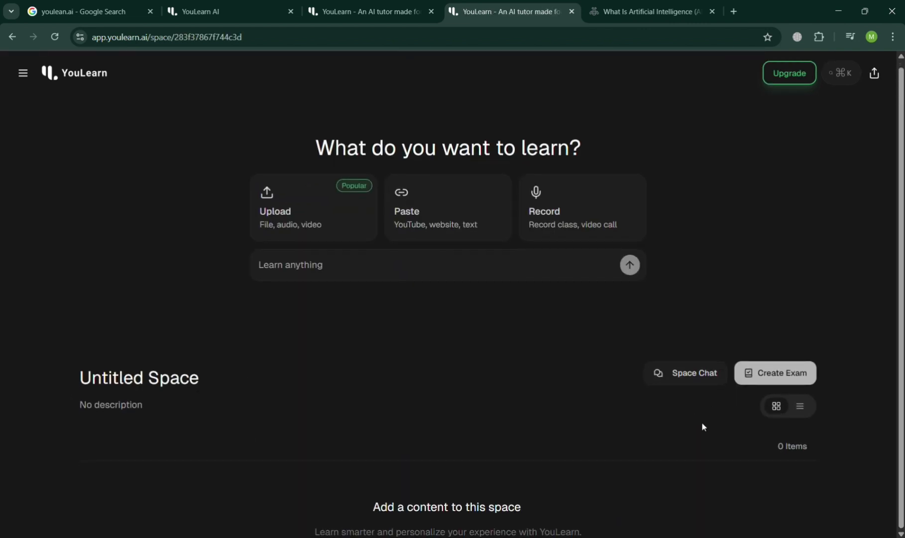
pyautogui.click(12, 38)
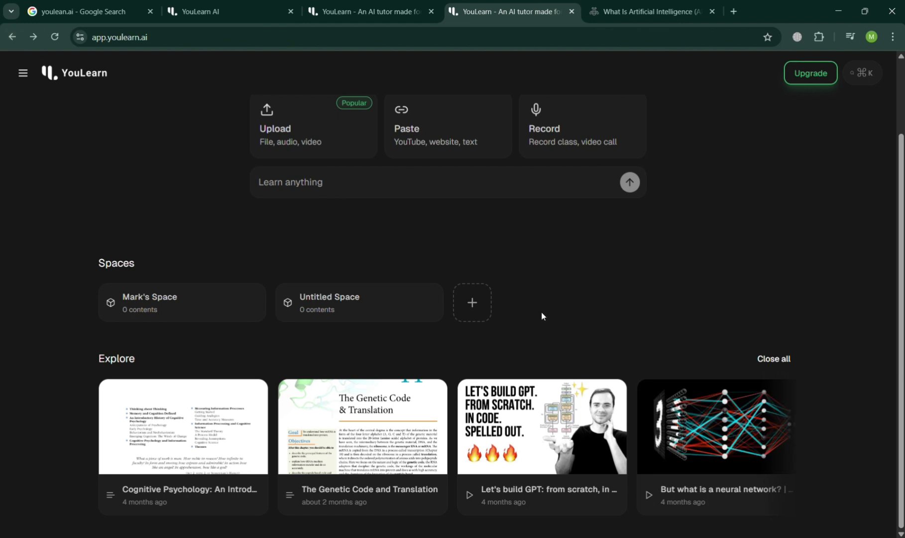
# - Try the Upload card, then bring up the sidebar of spaces and help tools
pyautogui.scroll(3, 505, 295)
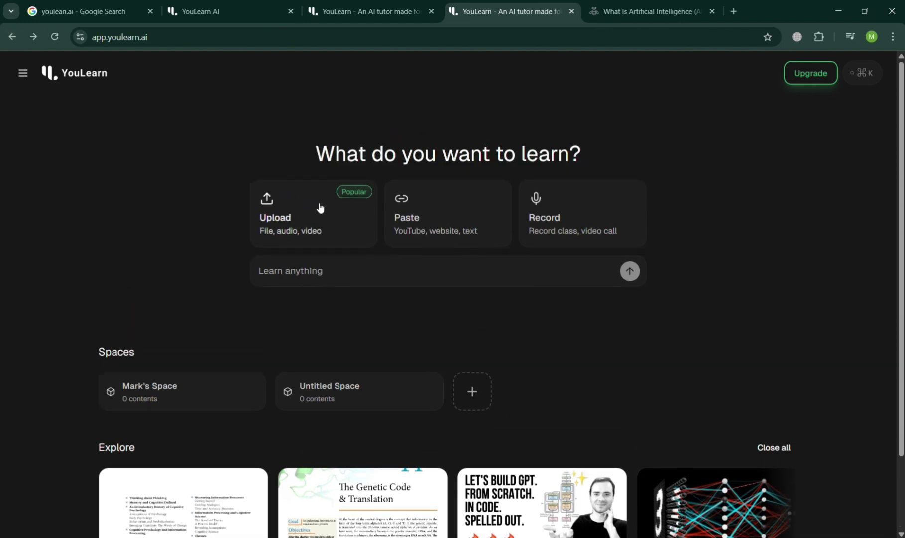
pyautogui.click(316, 223)
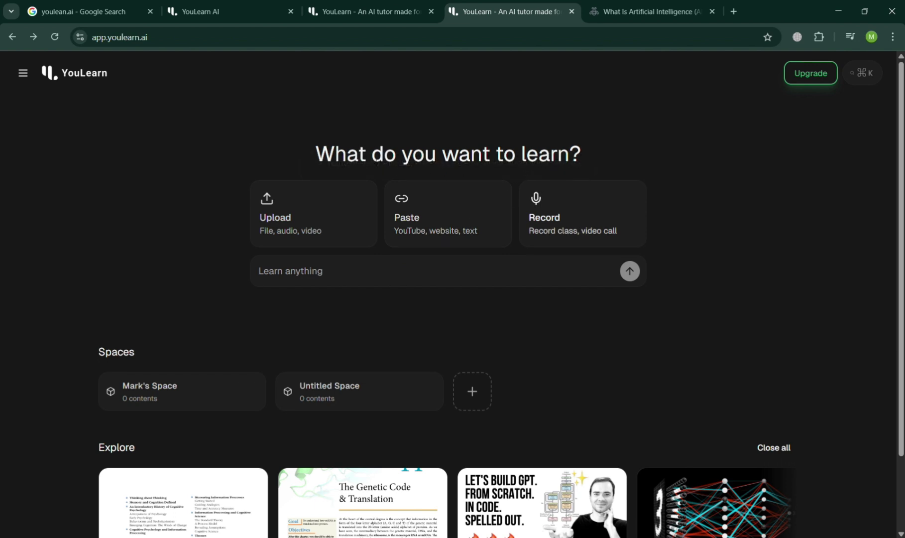
pyautogui.scroll(-2, 606, 320)
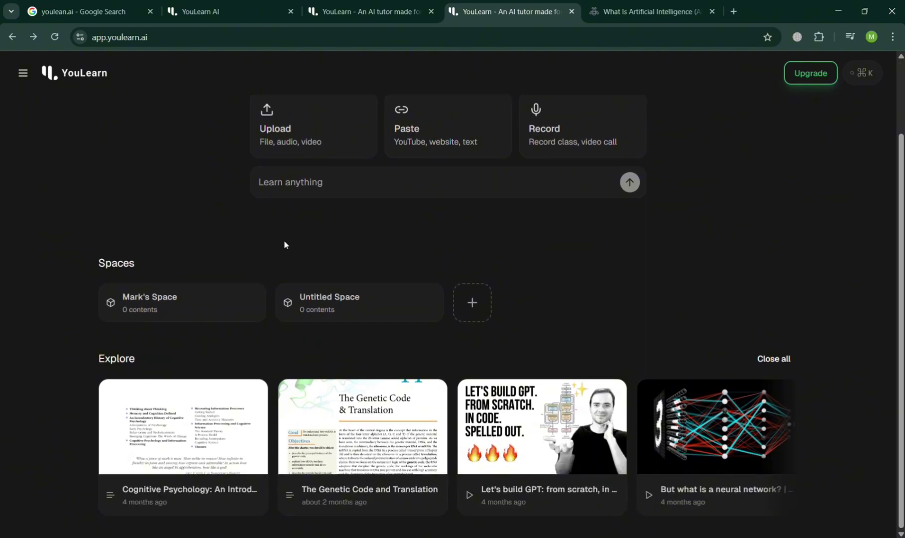
pyautogui.scroll(2, 285, 242)
pyautogui.click(23, 74)
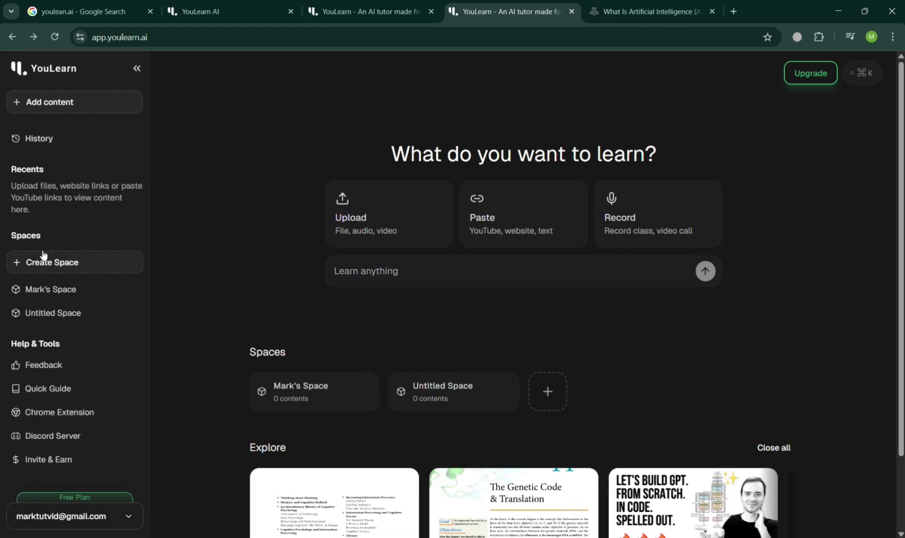
pyautogui.scroll(-3, 78, 328)
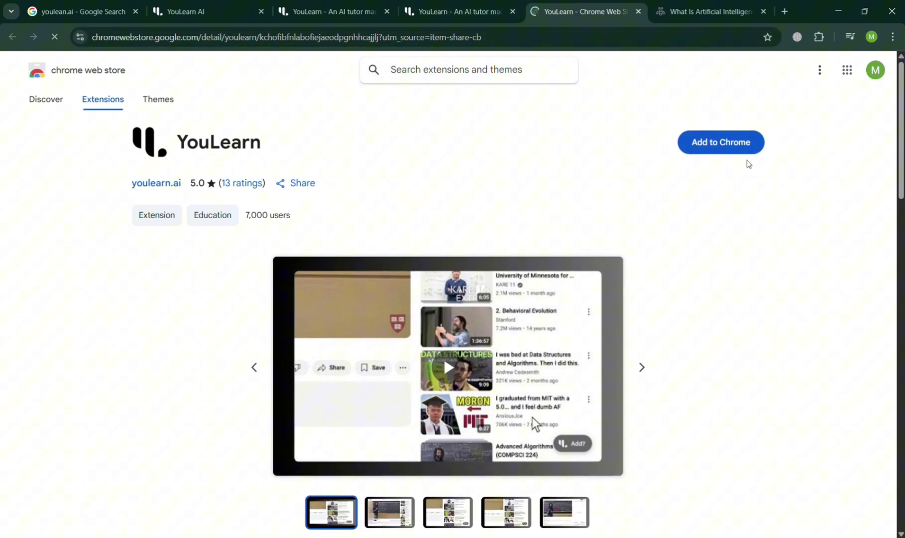
# - Read through the YouLearn Chrome extension listing, then switch back to the app.youlearn.ai dashboard
pyautogui.scroll(-10, 701, 319)
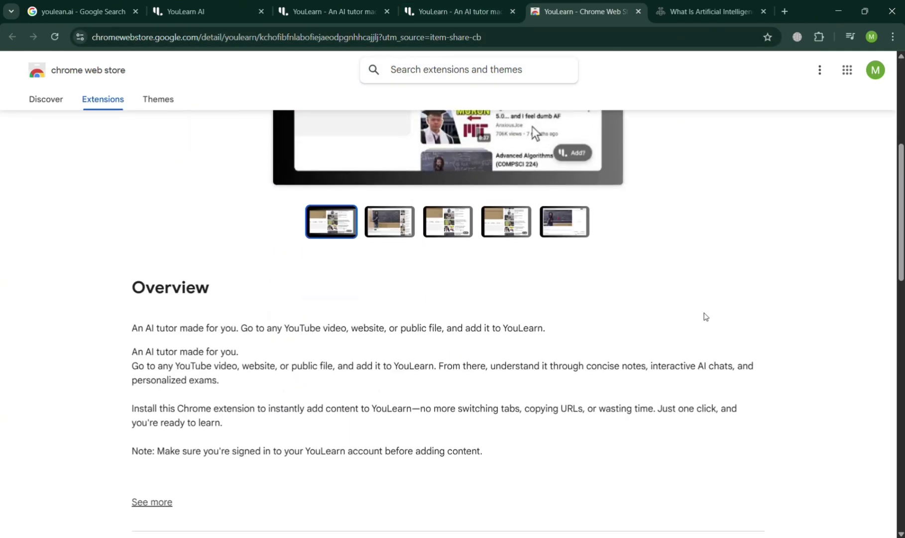
pyautogui.scroll(2, 563, 303)
pyautogui.scroll(1, 535, 303)
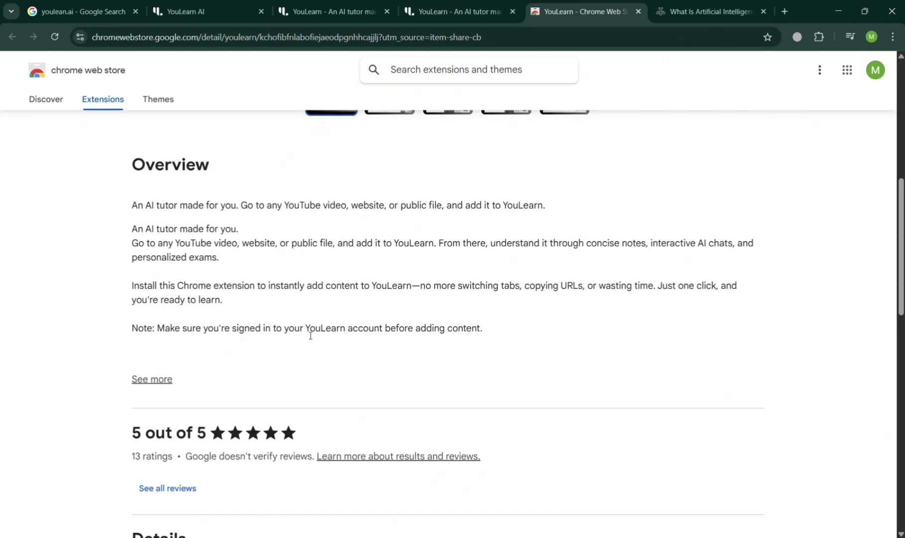
pyautogui.scroll(7, 635, 311)
pyautogui.scroll(2, 576, 235)
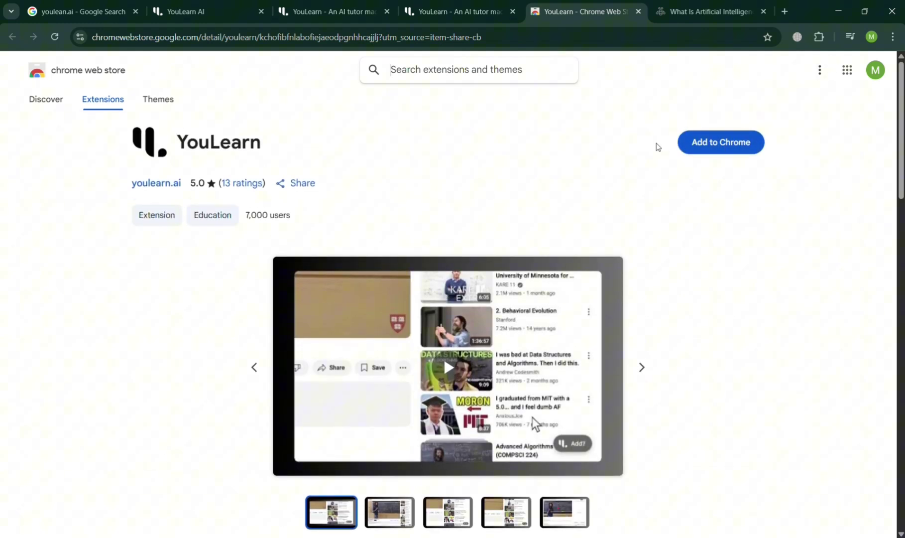
pyautogui.scroll(-7, 653, 145)
pyautogui.scroll(7, 401, 233)
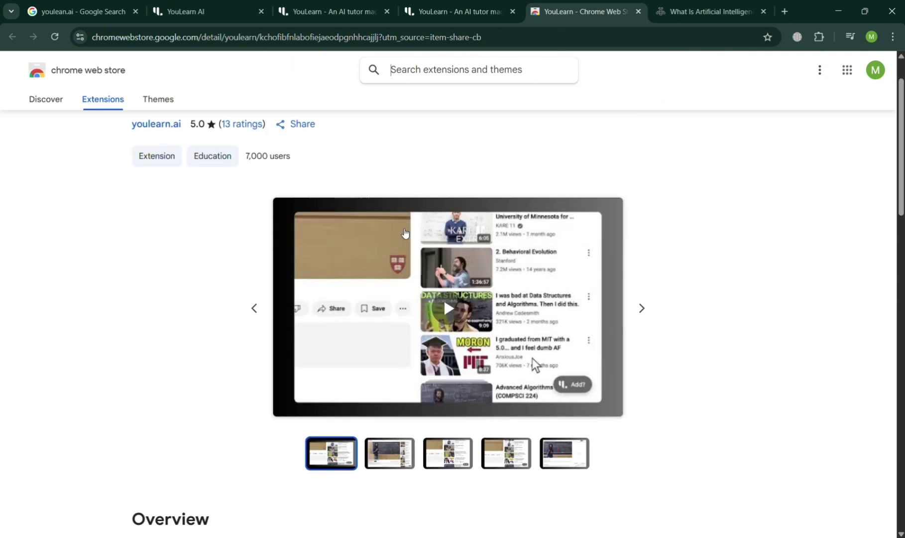
pyautogui.click(453, 11)
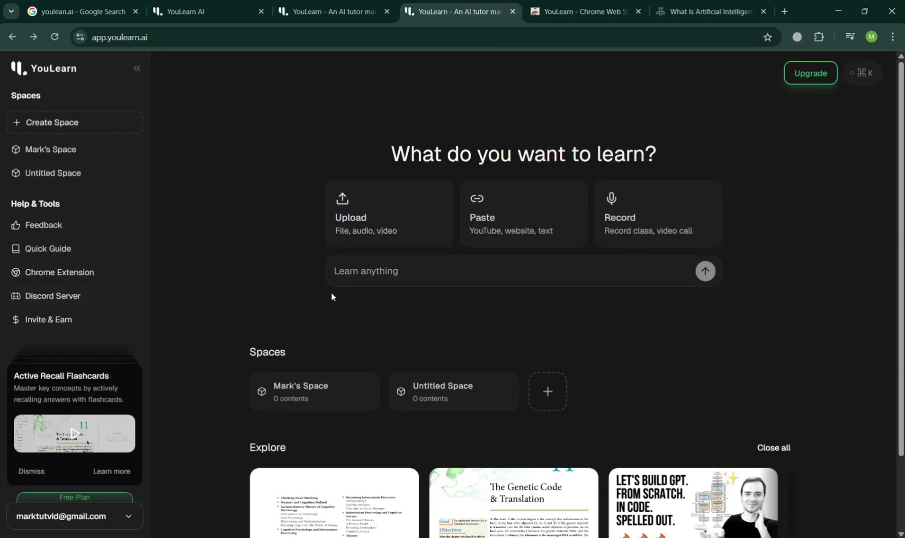
# - Copy the IBM AI article's web address and add it to YouLearn through the Paste card
pyautogui.click(528, 238)
pyautogui.click(710, 11)
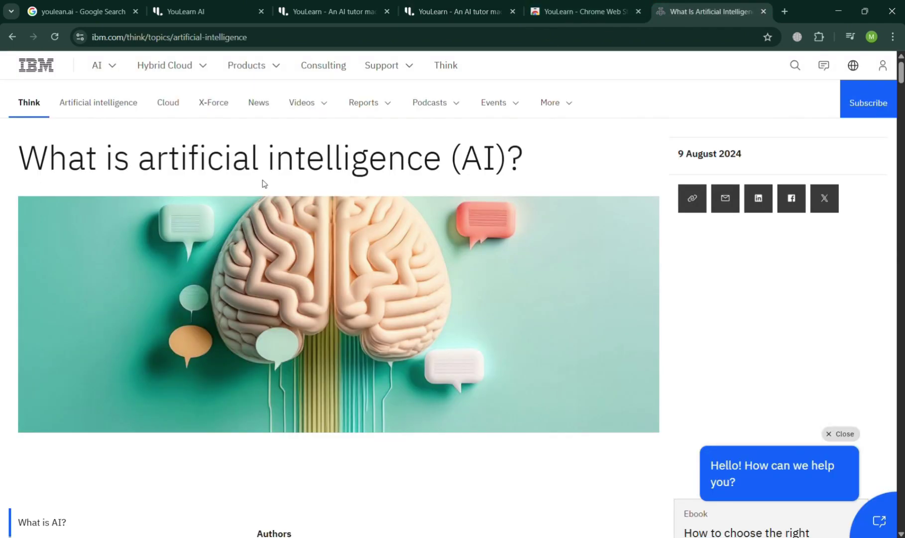
pyautogui.click(287, 45)
pyautogui.hotkey('ctrl', 'c')
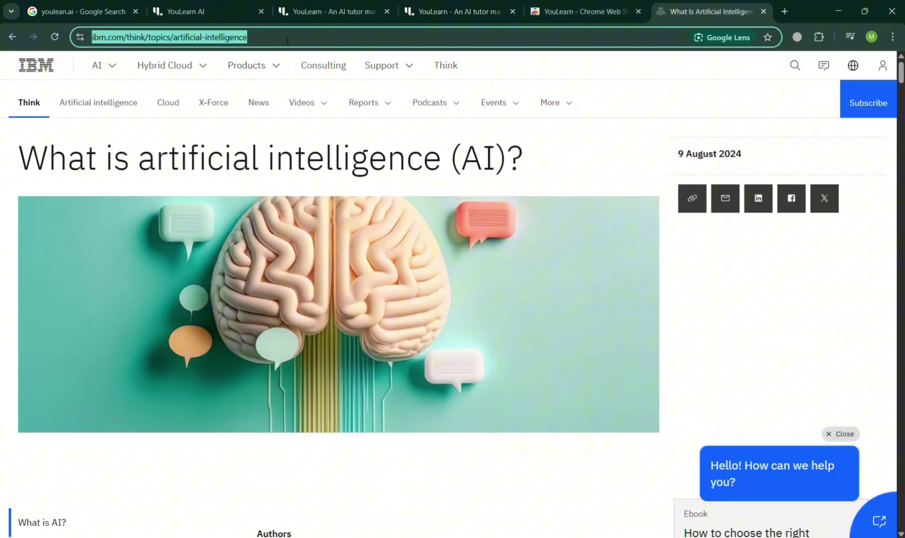
pyautogui.scroll(-10, 343, 358)
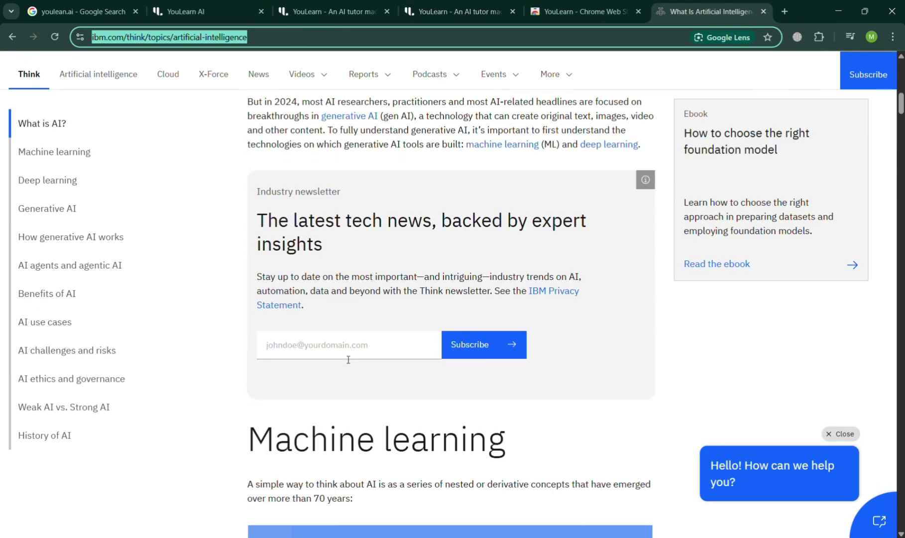
pyautogui.click(492, 5)
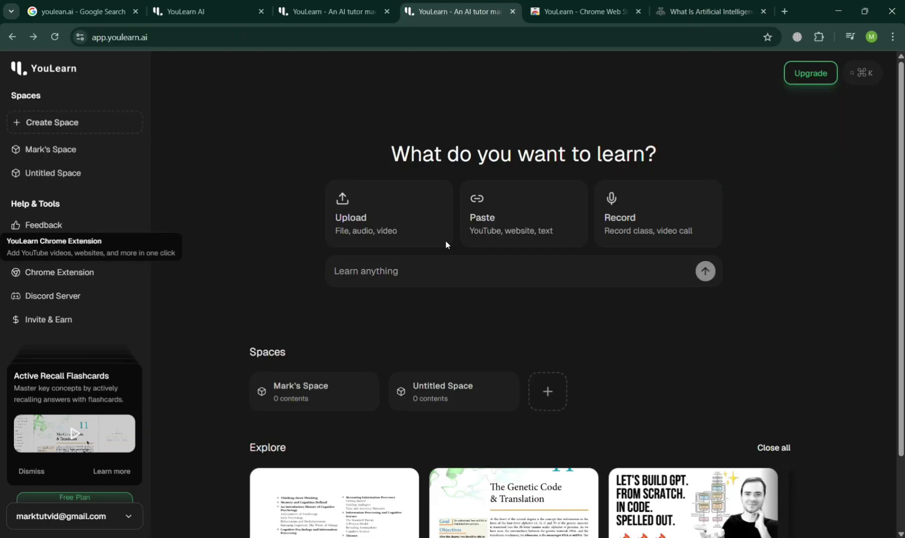
pyautogui.click(521, 231)
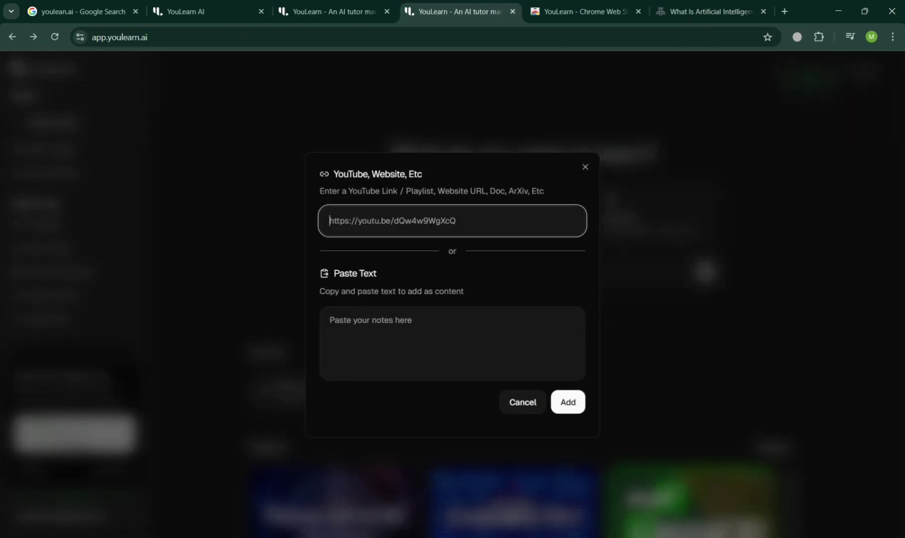
pyautogui.hotkey('ctrl', 'v')
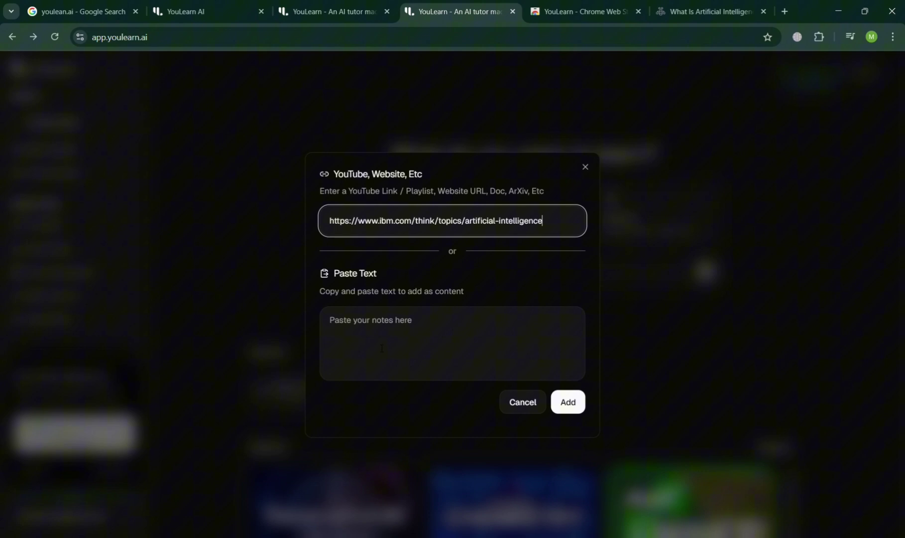
pyautogui.click(569, 404)
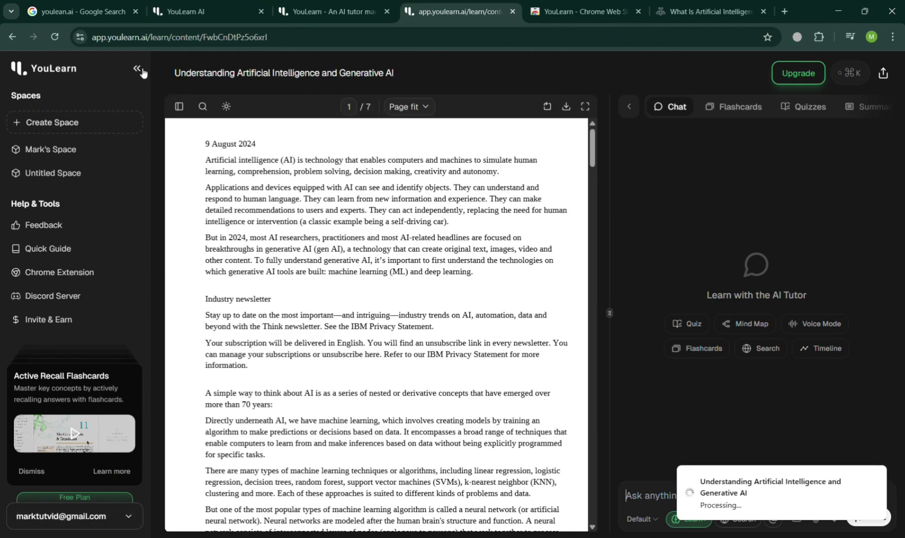
# - Hide the navigation panel and try selecting, then clearing, the article's text
pyautogui.click(143, 71)
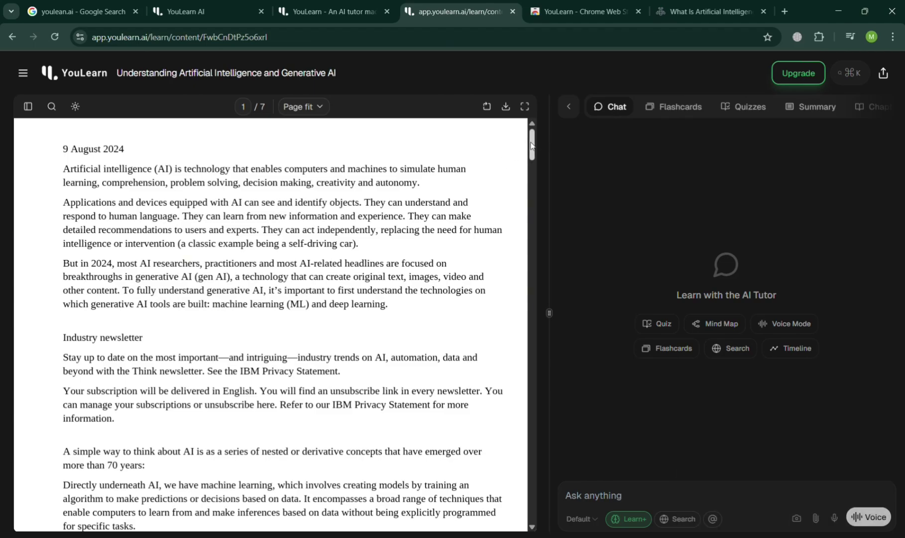
pyautogui.moveTo(531, 147); pyautogui.dragTo(520, 343)
pyautogui.hotkey('ctrl', 'a')
pyautogui.moveTo(532, 196); pyautogui.dragTo(547, 146)
pyautogui.click(489, 202)
# - Ask the AI tutor 'What is AI?' and check the model list, keeping the default
pyautogui.click(608, 492)
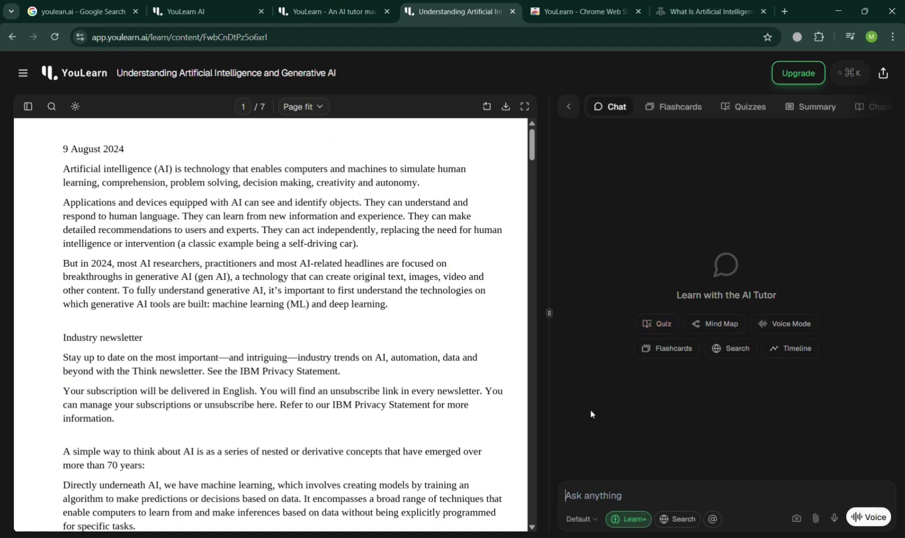
pyautogui.write('W')
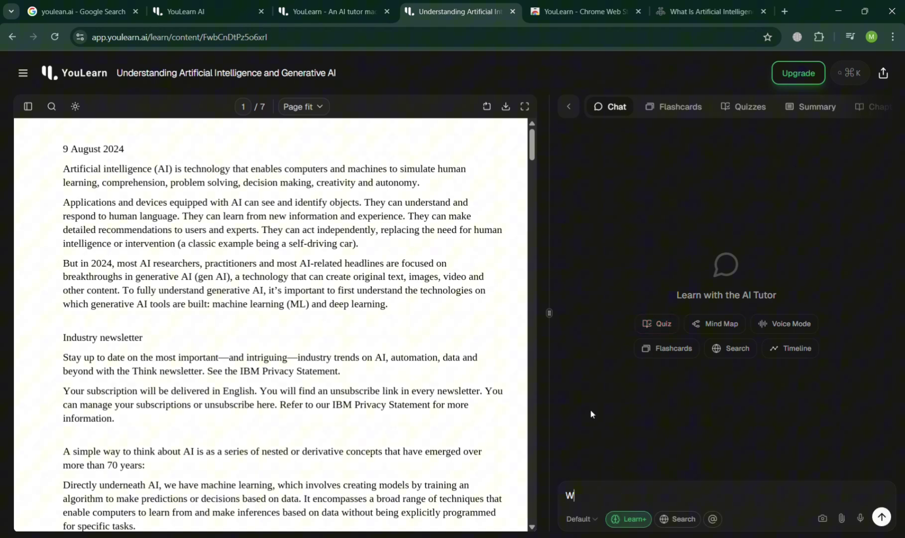
pyautogui.write('hat is AI?')
pyautogui.press('Return')
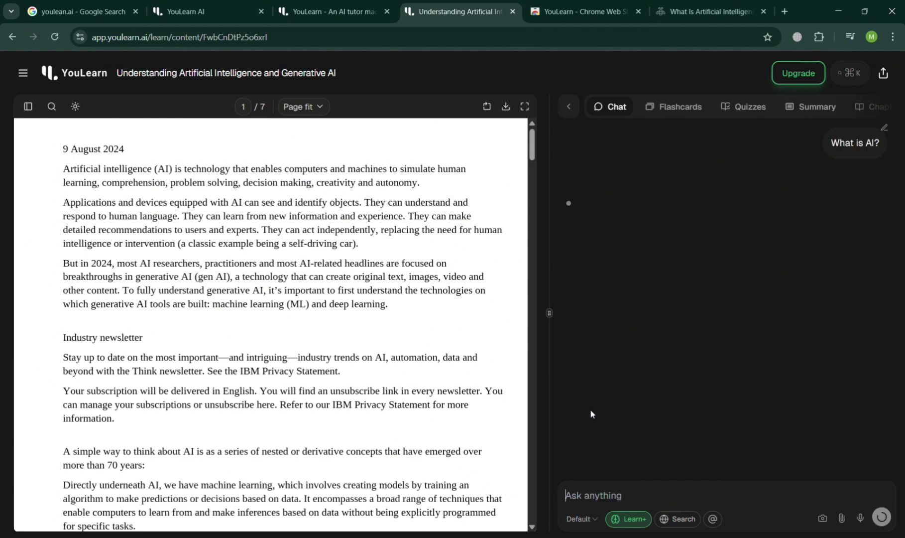
pyautogui.click(594, 519)
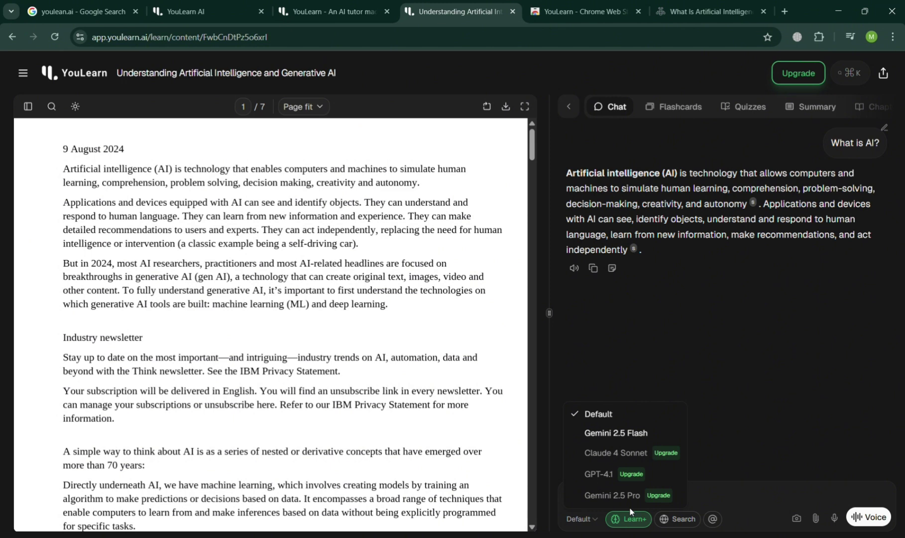
pyautogui.click(728, 496)
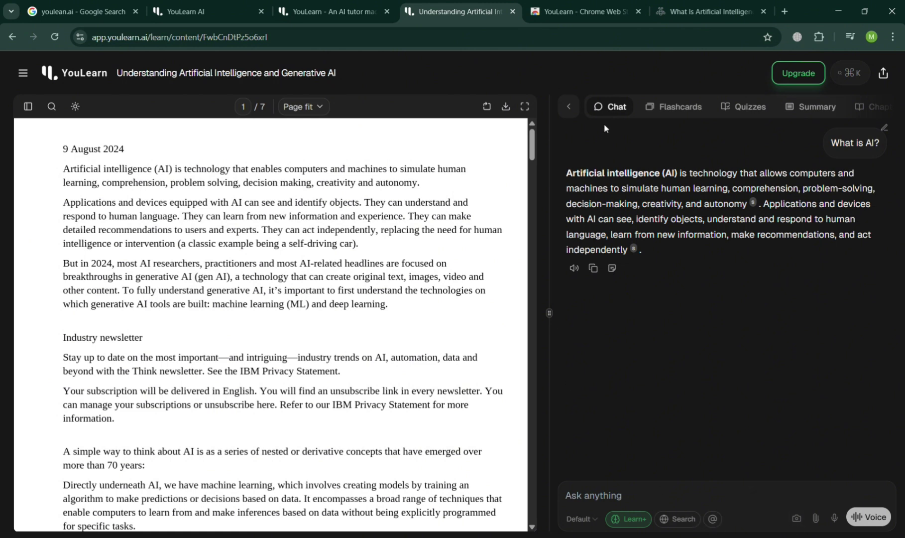
# - Generate 46 flashcards in Fast Review, step to card 3, and reveal its answer and explanation
pyautogui.click(667, 114)
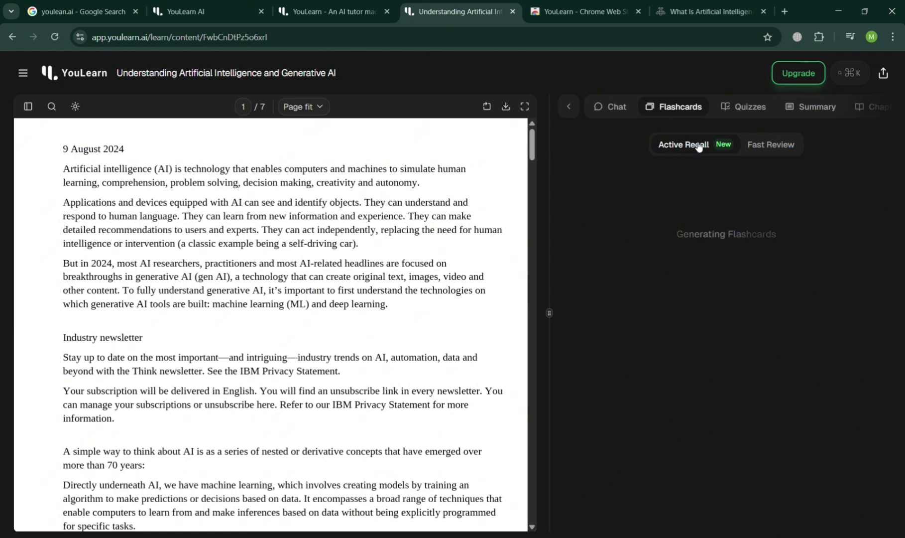
pyautogui.click(771, 153)
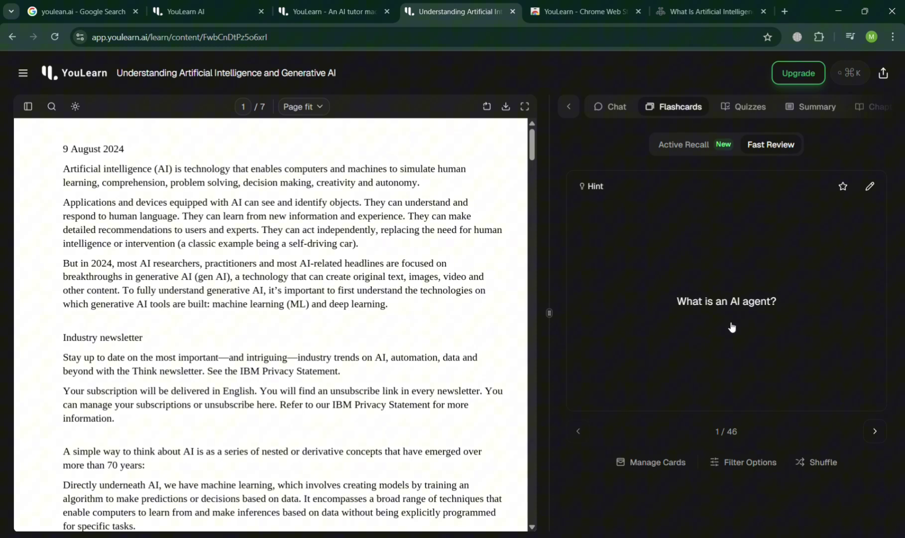
pyautogui.click(756, 353)
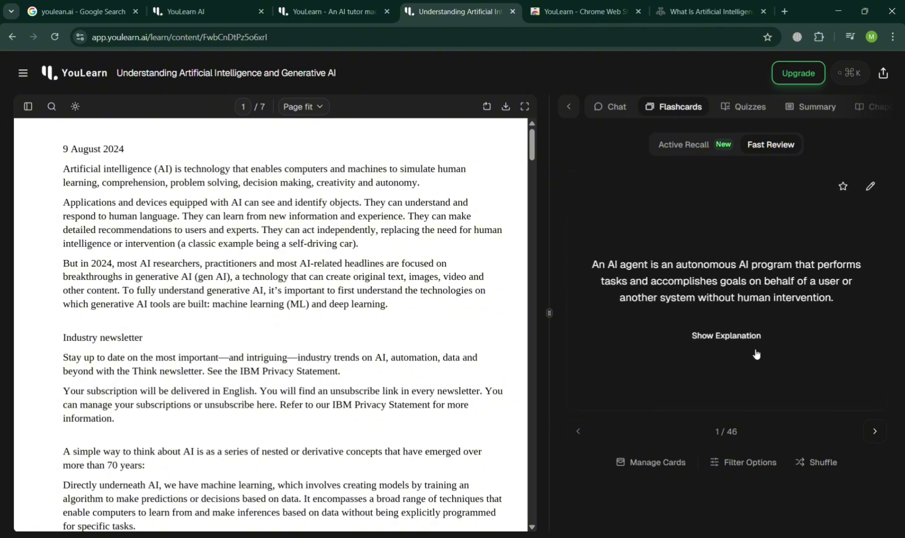
pyautogui.click(756, 353)
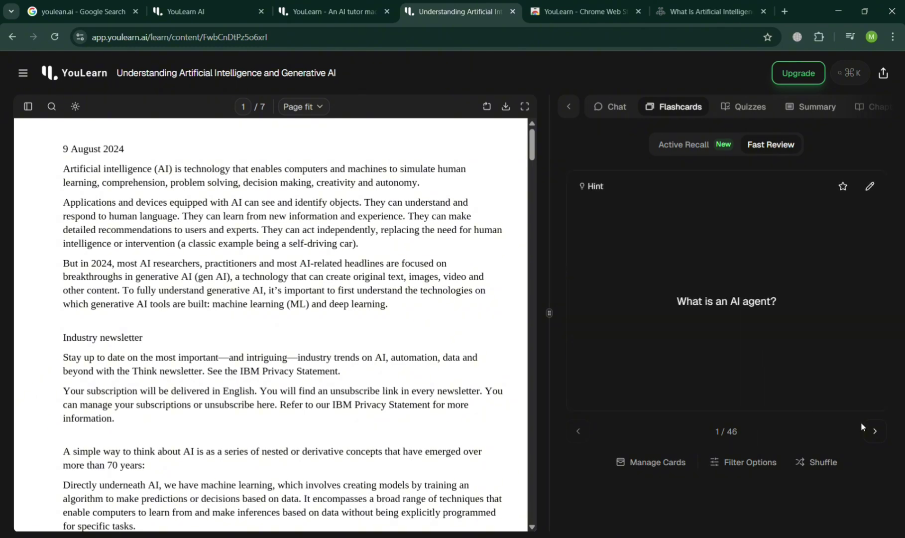
pyautogui.click(875, 430)
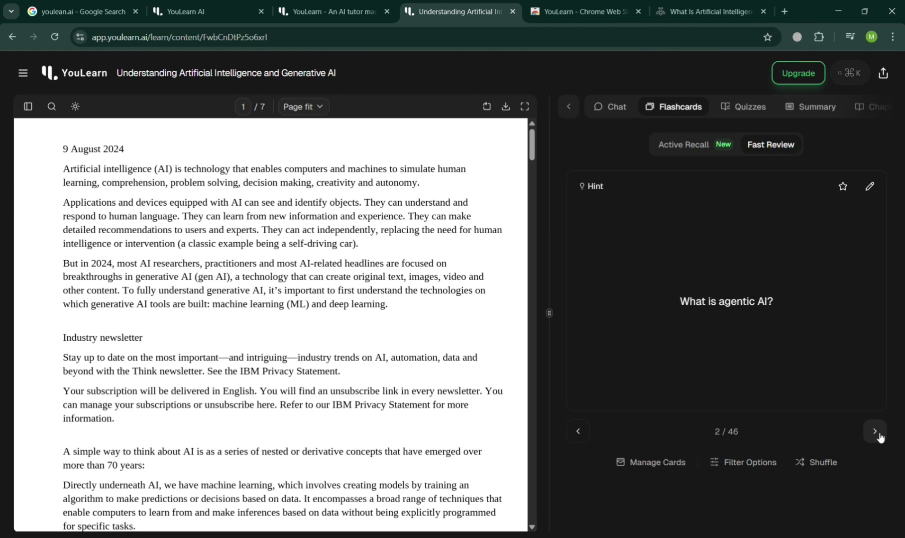
pyautogui.click(878, 435)
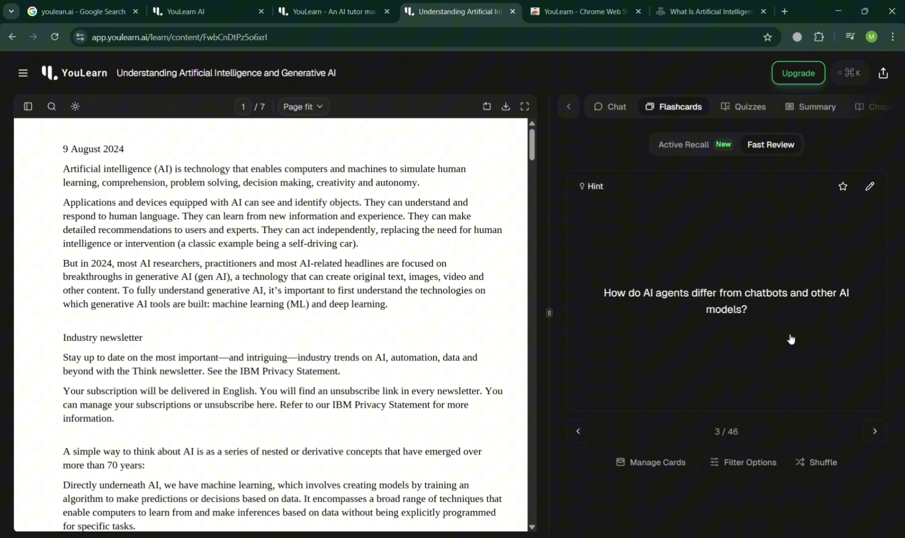
pyautogui.click(792, 339)
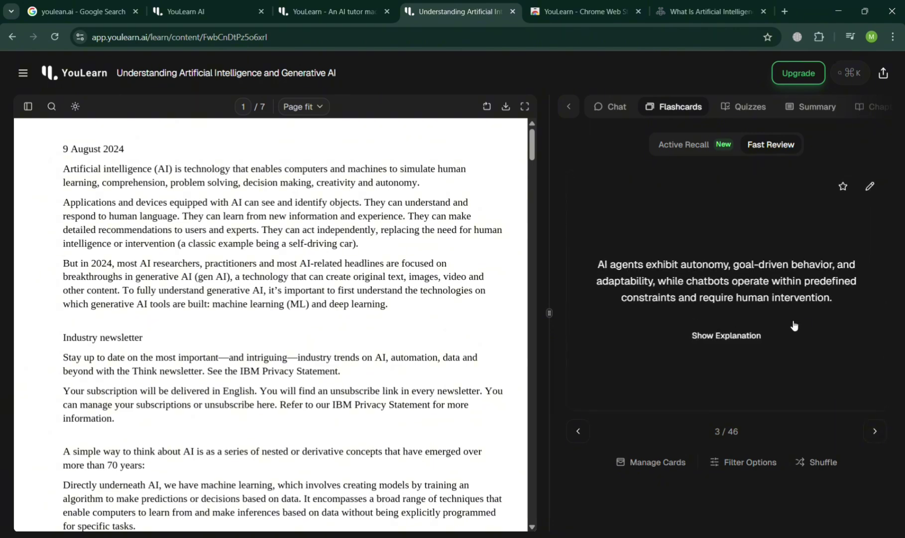
pyautogui.click(723, 337)
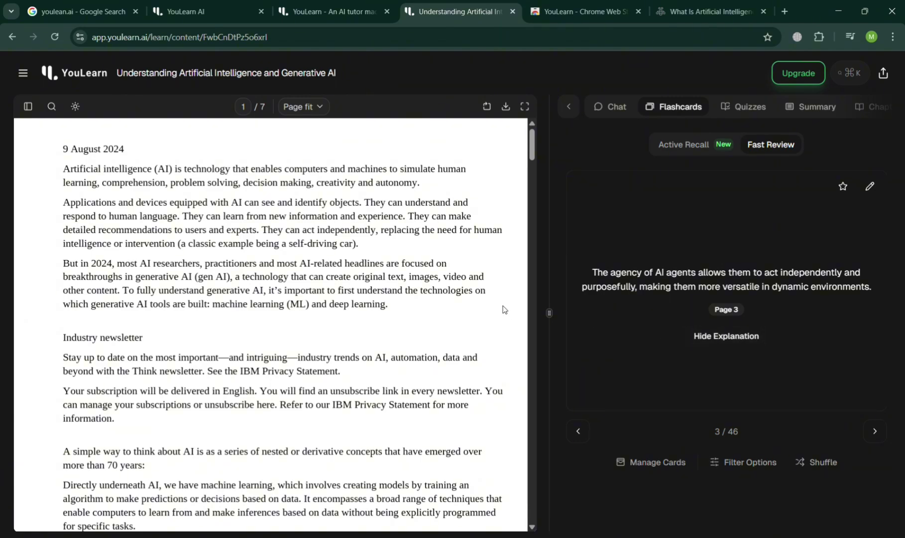
# - Scroll down through the article PDF and back up
pyautogui.scroll(-12, 503, 309)
pyautogui.scroll(-15, 502, 308)
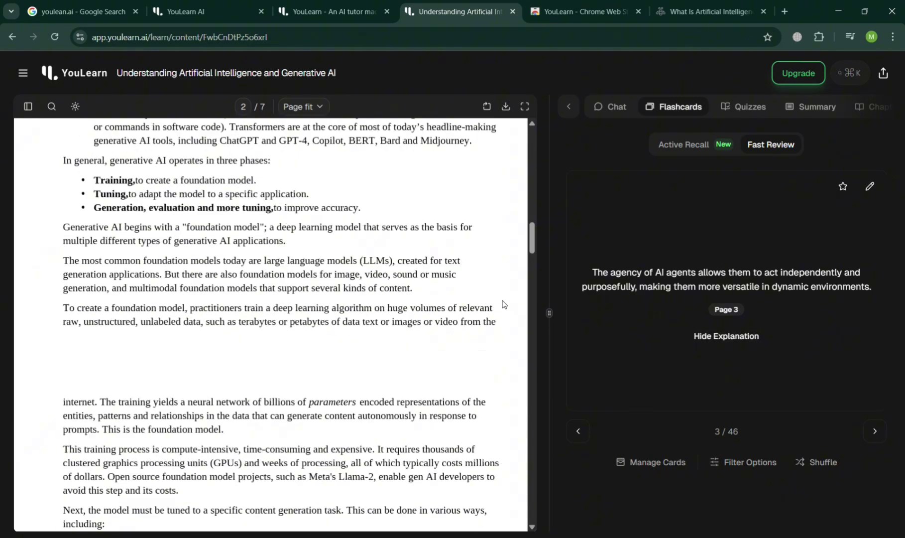
pyautogui.scroll(-15, 504, 302)
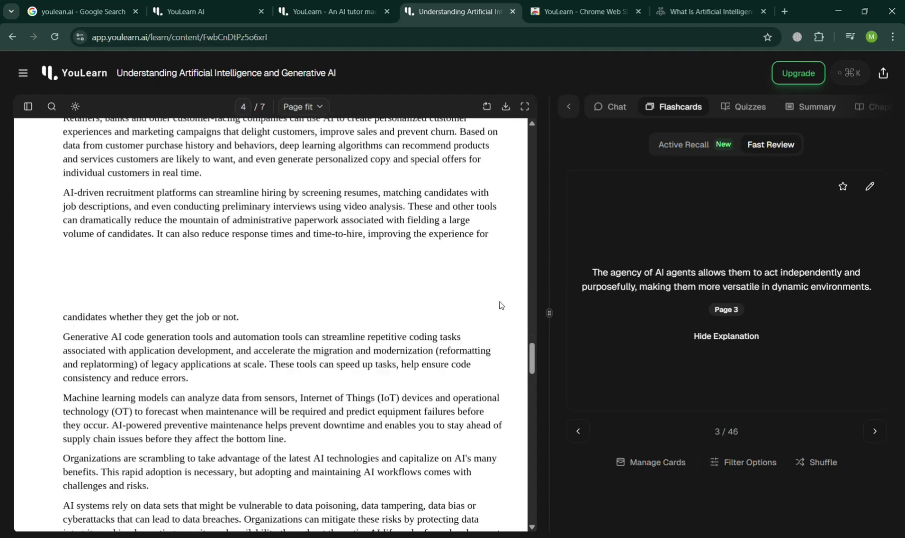
pyautogui.scroll(-15, 504, 300)
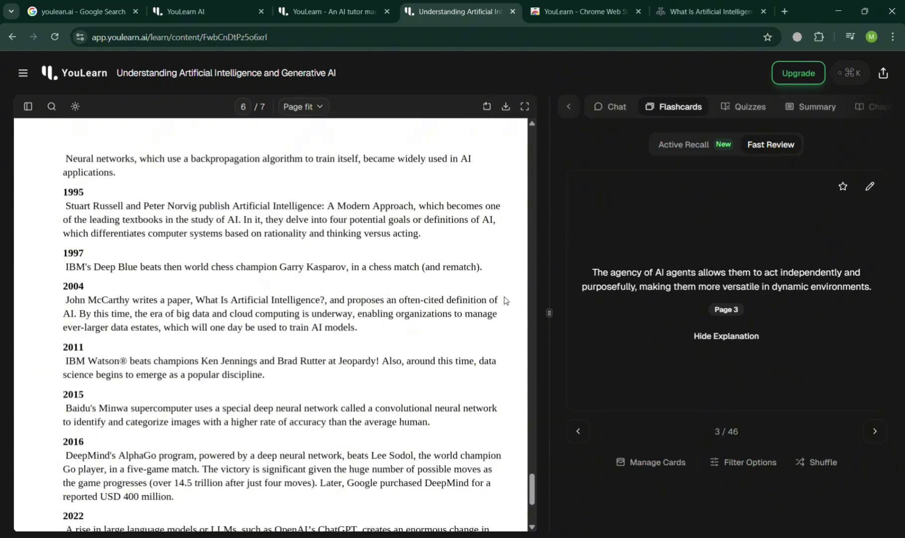
pyautogui.scroll(15, 506, 298)
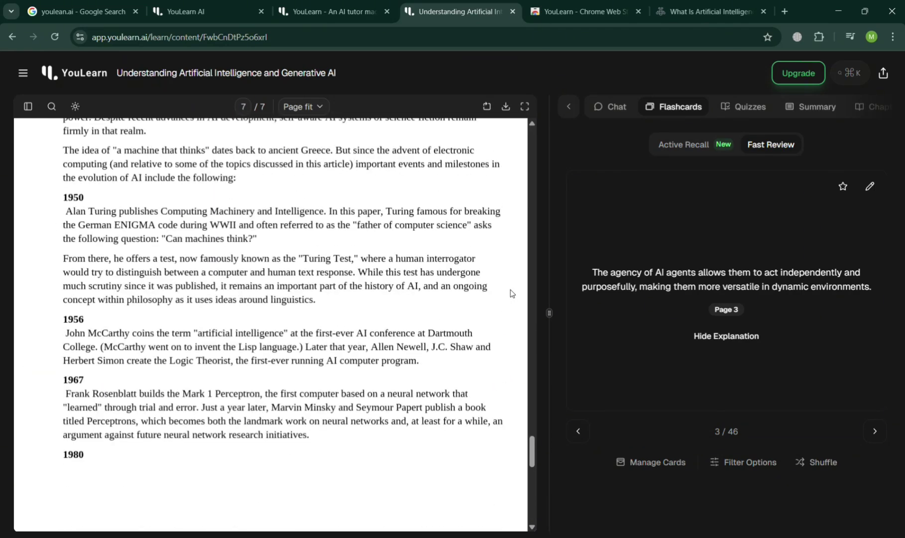
pyautogui.scroll(15, 512, 293)
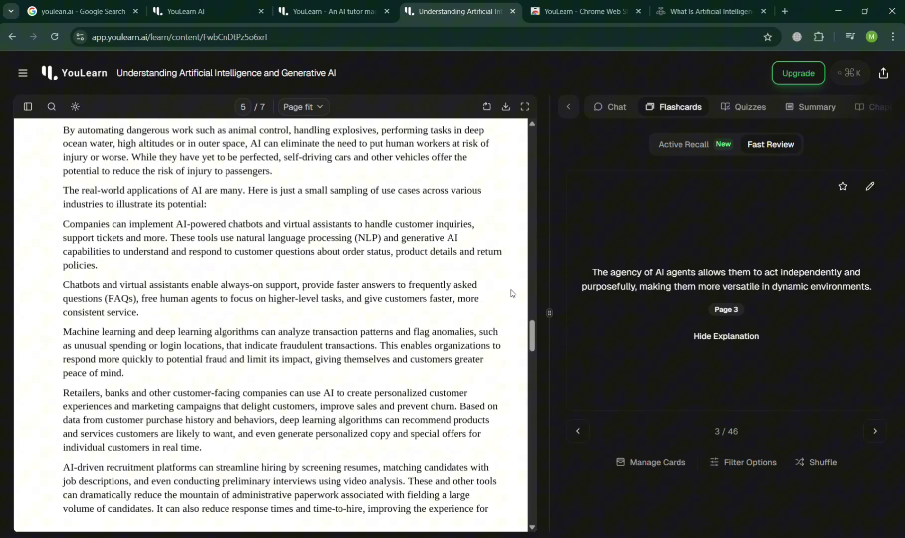
pyautogui.scroll(15, 513, 293)
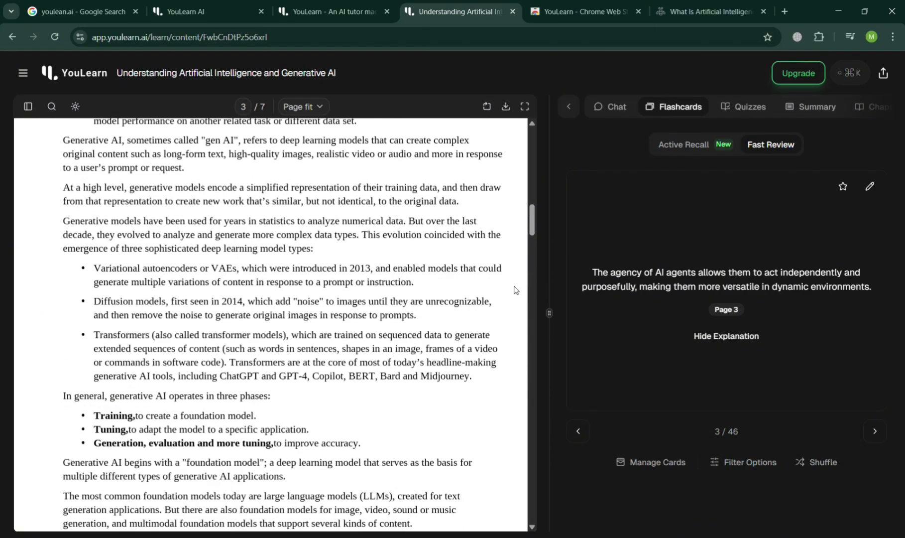
pyautogui.scroll(10, 516, 288)
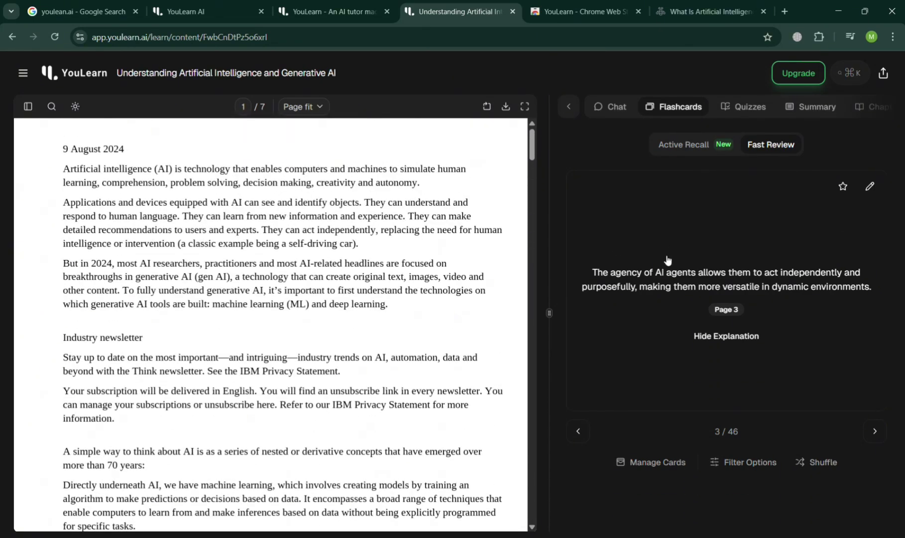
# - Jump the article to the explanation's cited page 3, then advance to flashcard 4
pyautogui.click(723, 309)
pyautogui.click(723, 310)
pyautogui.click(726, 309)
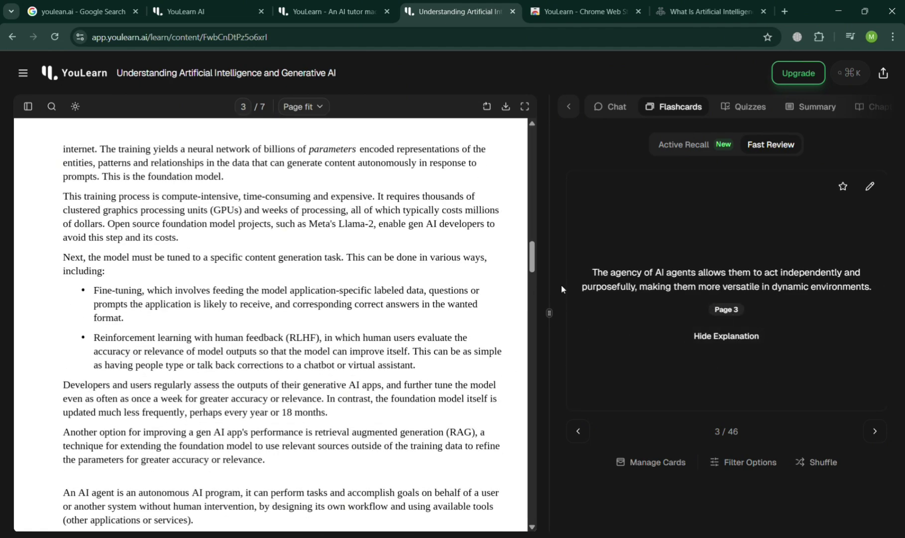
pyautogui.click(876, 435)
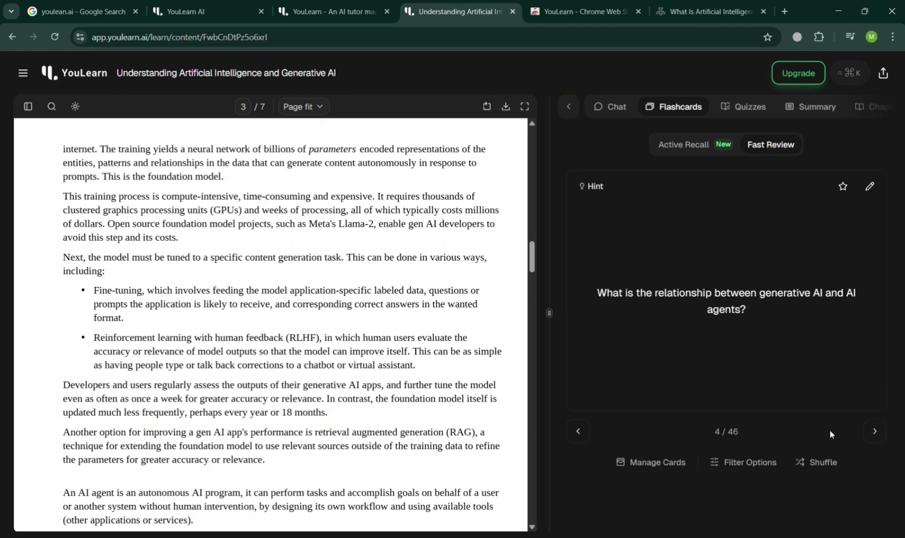
# - Generate quizzes for the article and start Quiz 1 on AI agents and challenges
pyautogui.click(735, 113)
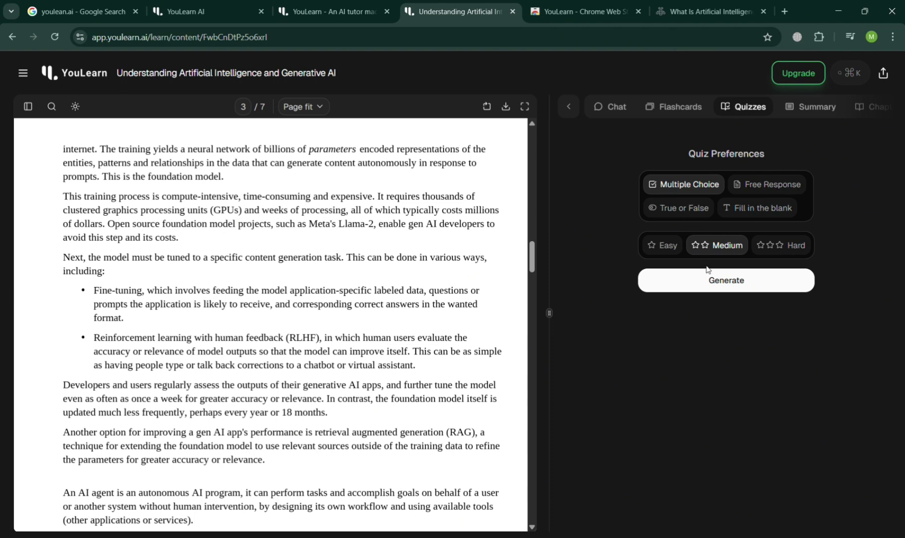
pyautogui.click(711, 288)
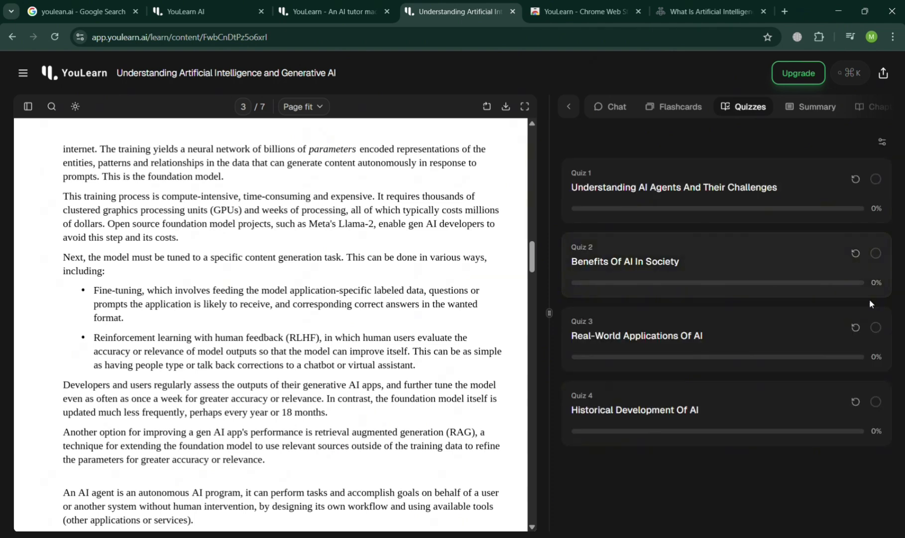
pyautogui.click(735, 206)
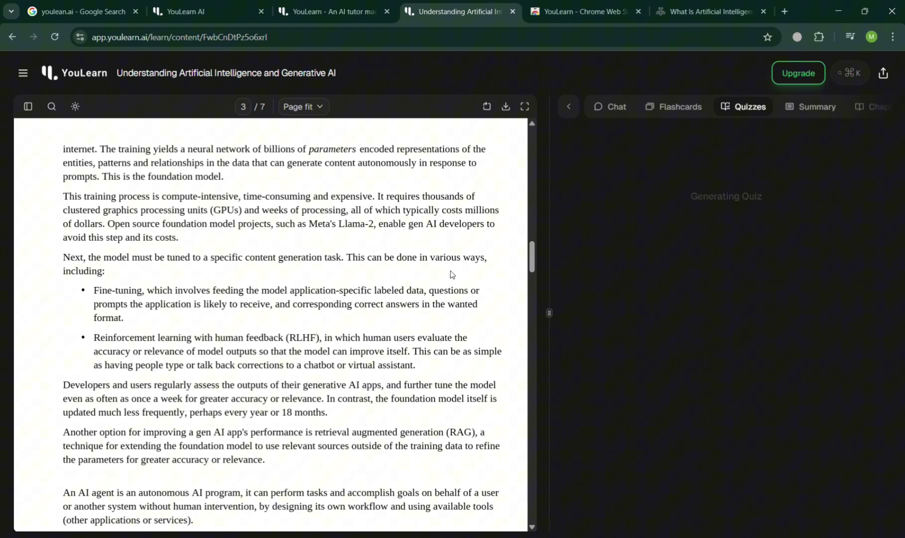
pyautogui.moveTo(531, 256); pyautogui.dragTo(537, 134)
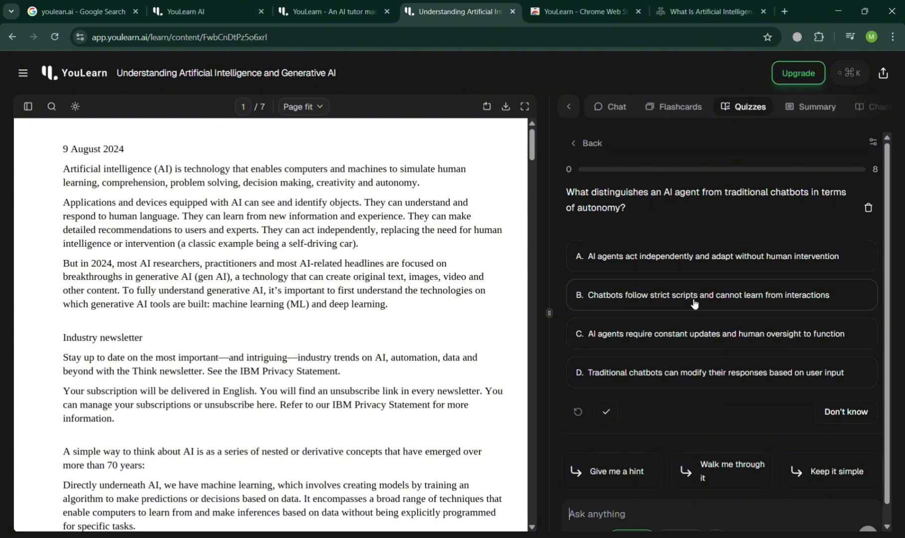
# - Answer option A, view cited page 3, get a walkthrough of question 2, then return to the quiz list
pyautogui.click(682, 265)
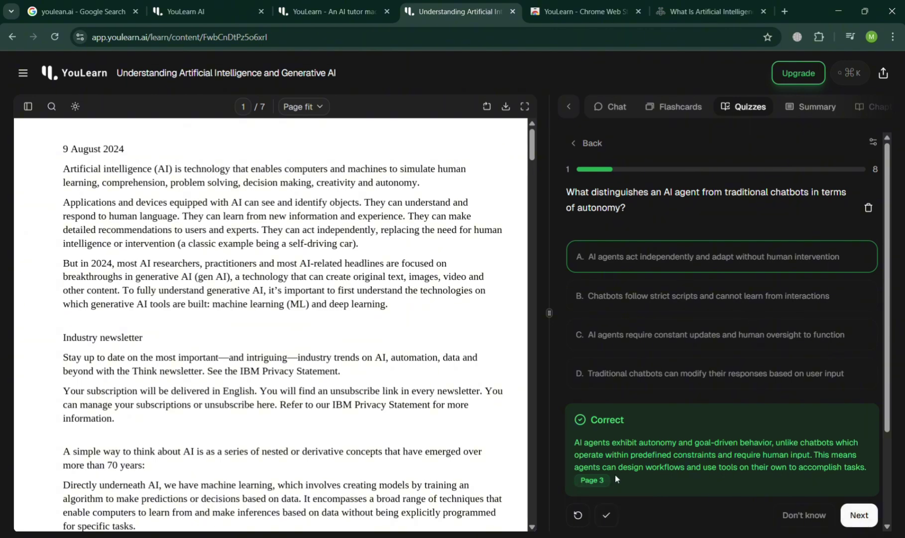
pyautogui.click(598, 481)
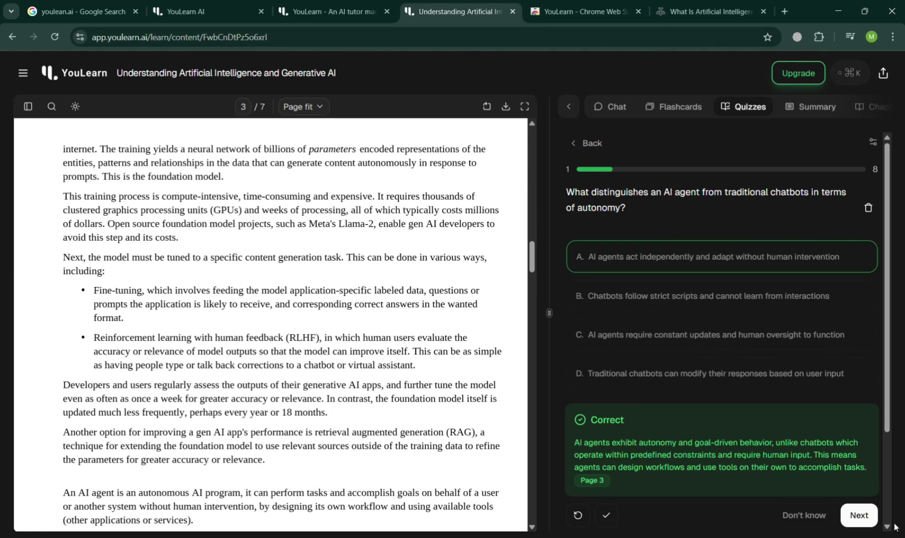
pyautogui.click(856, 518)
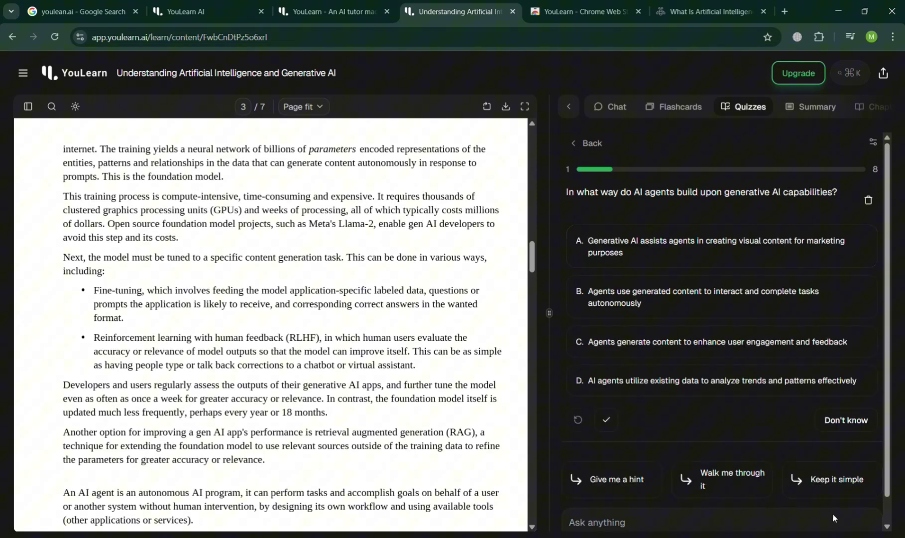
pyautogui.click(725, 487)
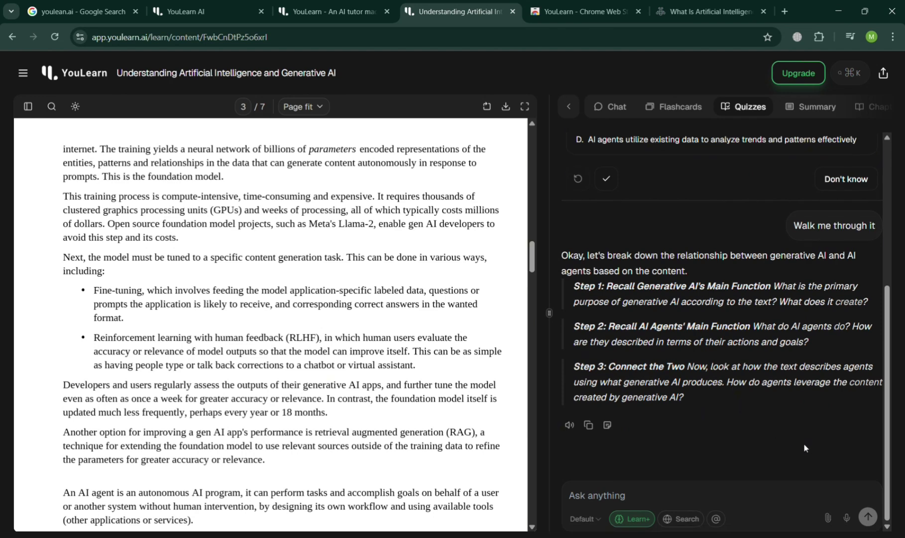
pyautogui.scroll(5, 804, 447)
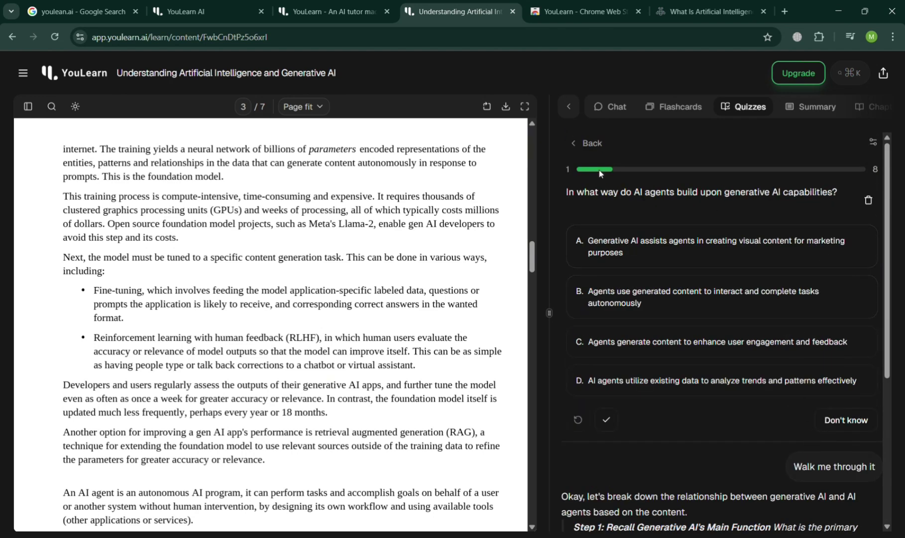
pyautogui.click(586, 144)
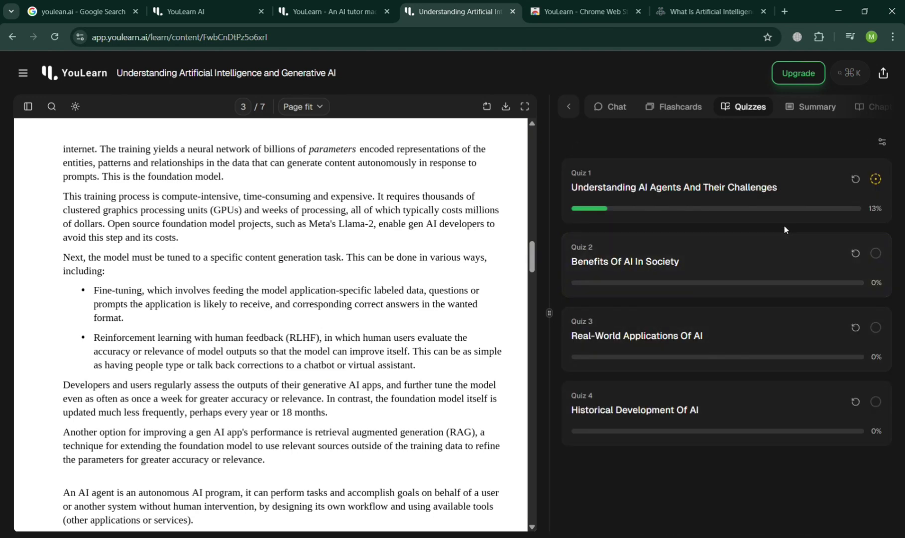
# - Answer Quiz 1's AI ethics question with option C after a simpler explanation
pyautogui.click(802, 190)
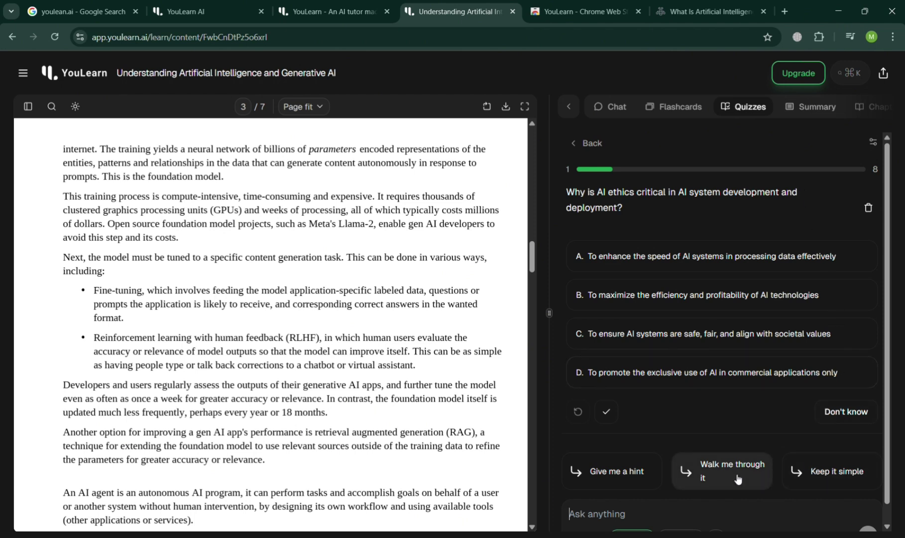
pyautogui.click(821, 478)
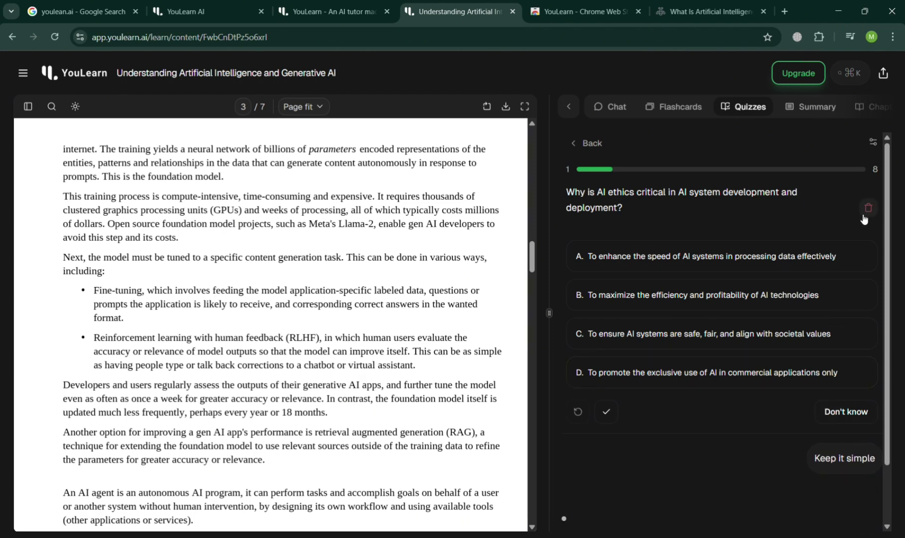
pyautogui.click(605, 412)
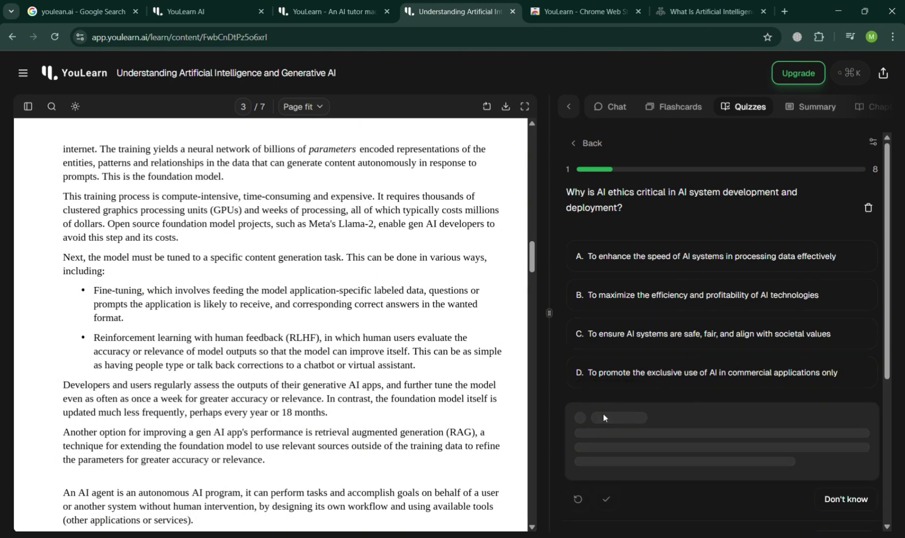
pyautogui.click(698, 331)
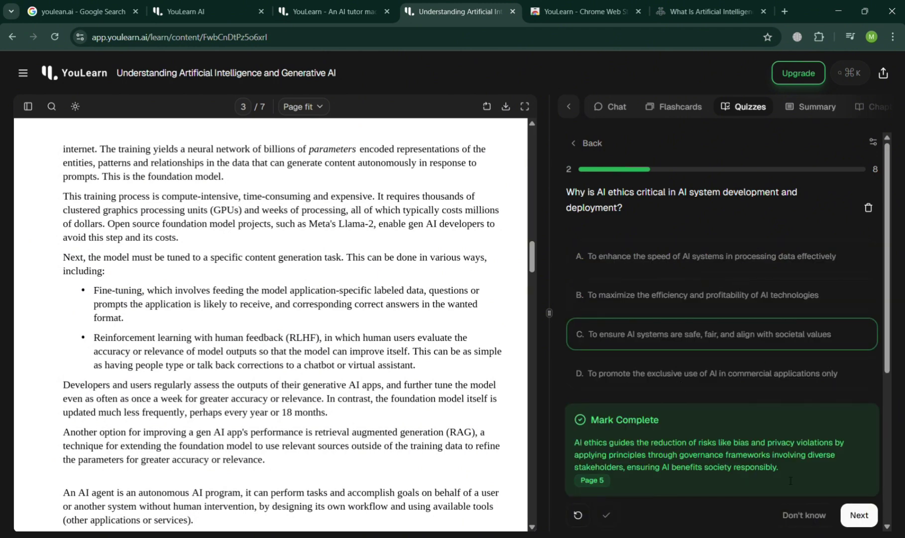
# - Move past the question, leave the quiz, and show the article's page-by-page summaries
pyautogui.click(851, 519)
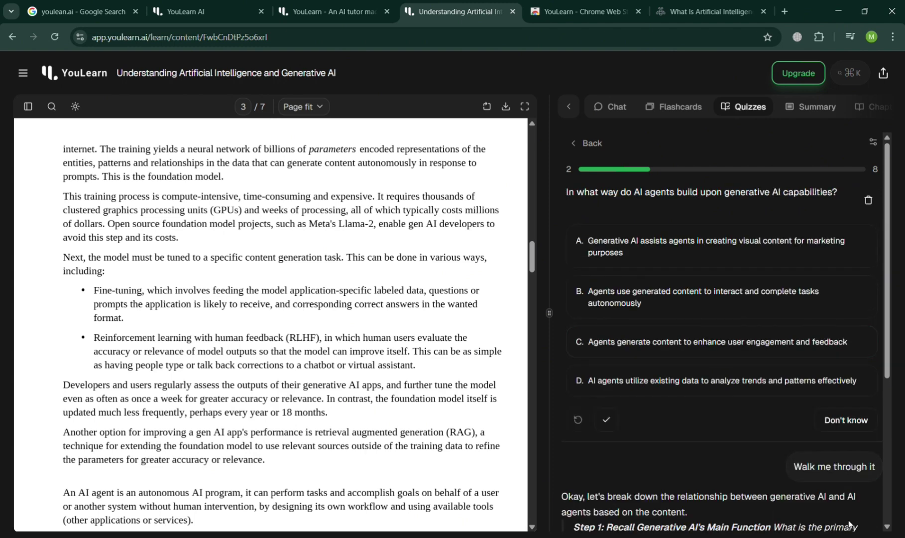
pyautogui.click(587, 145)
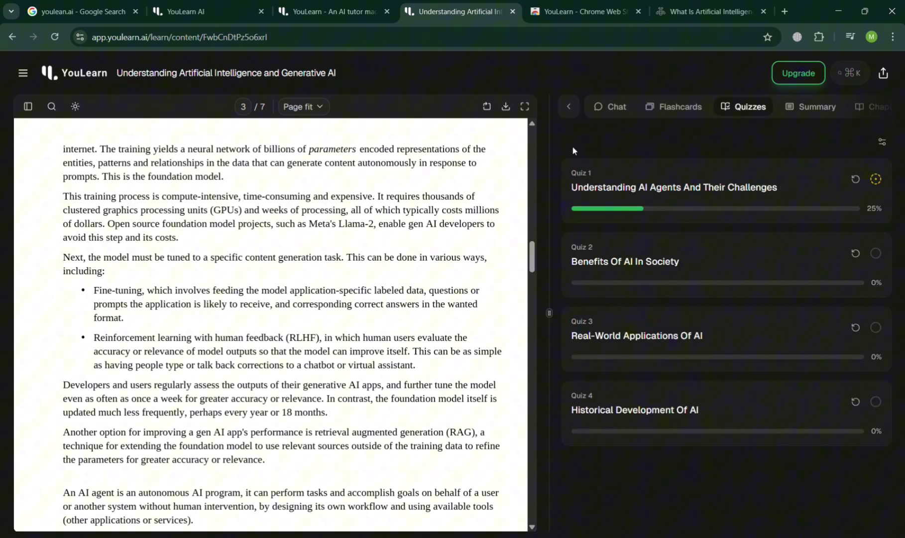
pyautogui.click(817, 108)
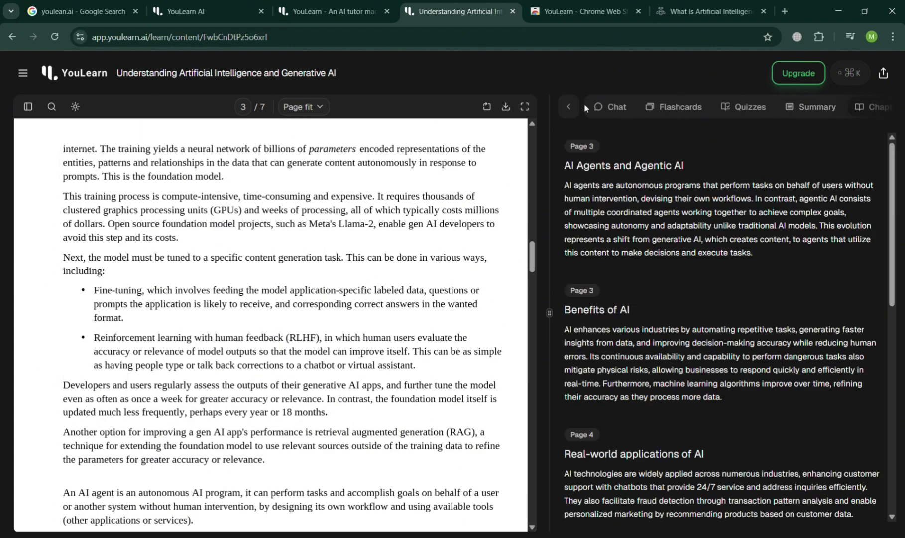
# - Widen the study panel, scroll the Chapters list to History of AI, and open Notes
pyautogui.click(572, 106)
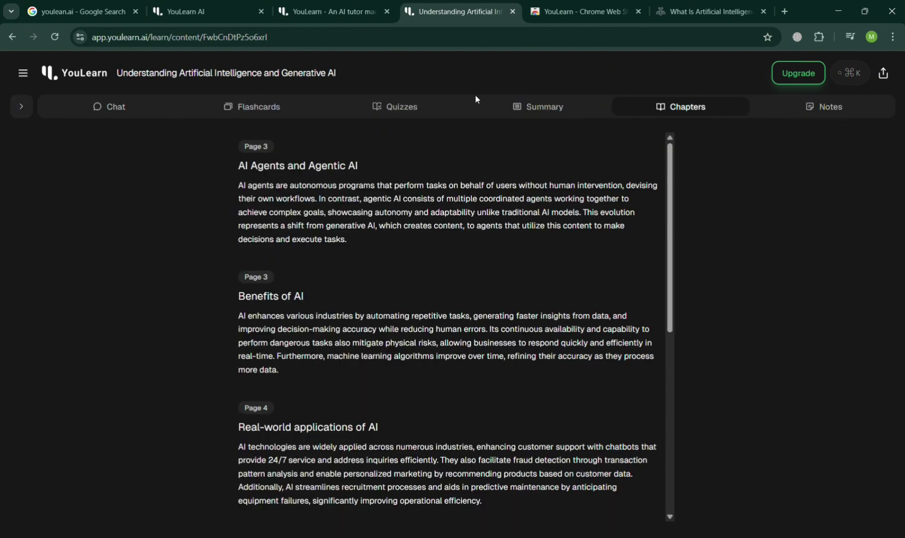
pyautogui.scroll(-5, 555, 368)
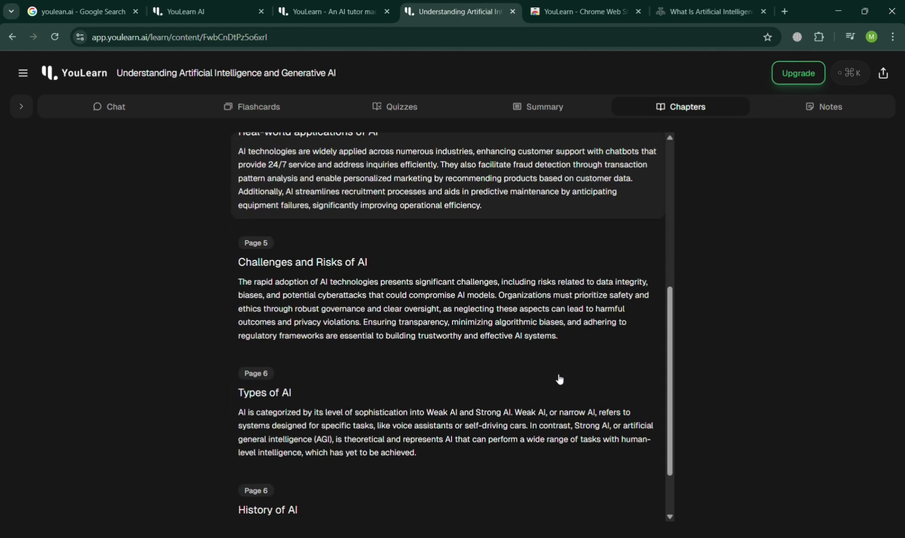
pyautogui.click(799, 114)
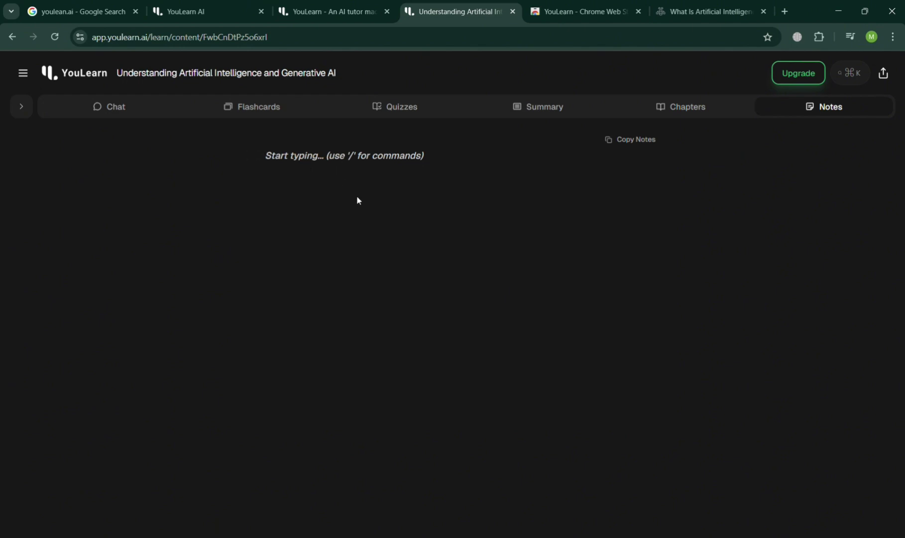
# - Dismiss the notes command list, show Chapters beside the article, and open document search
pyautogui.write('/')
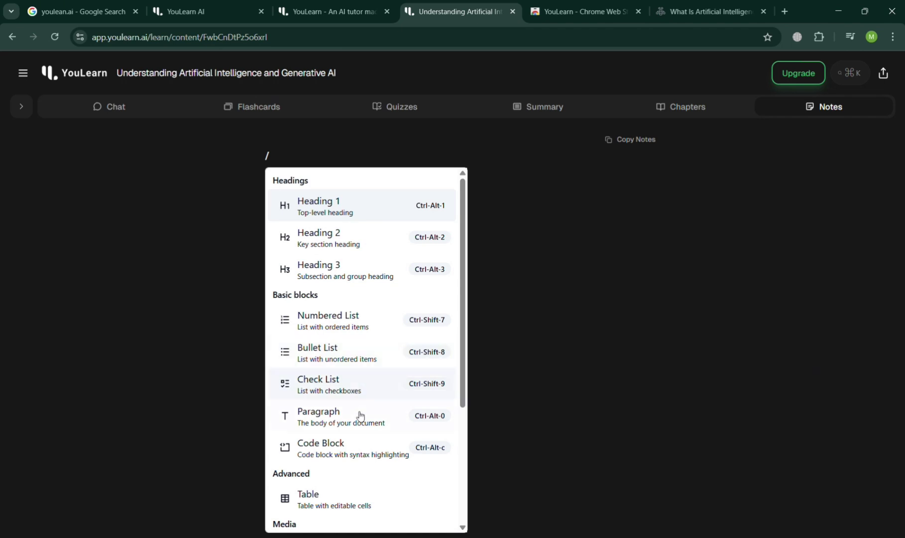
pyautogui.press('Escape')
pyautogui.click(712, 118)
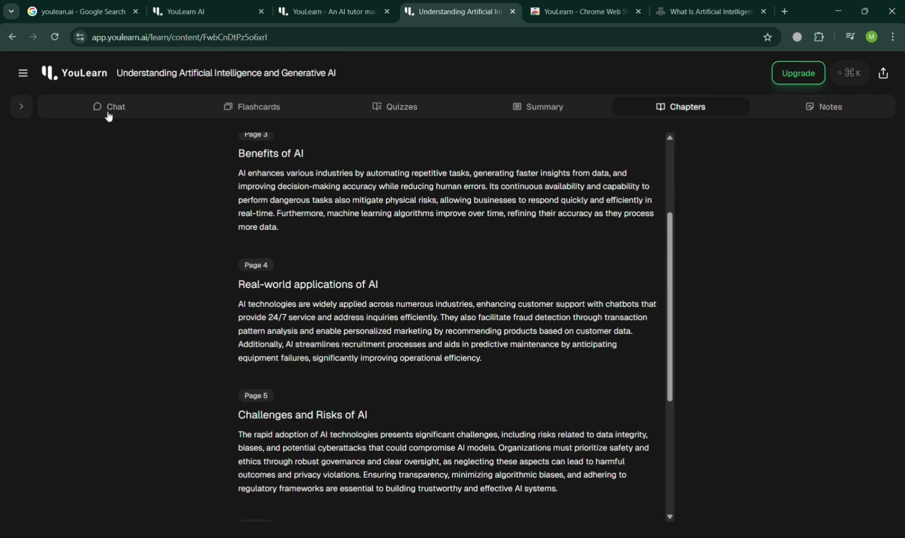
pyautogui.click(21, 106)
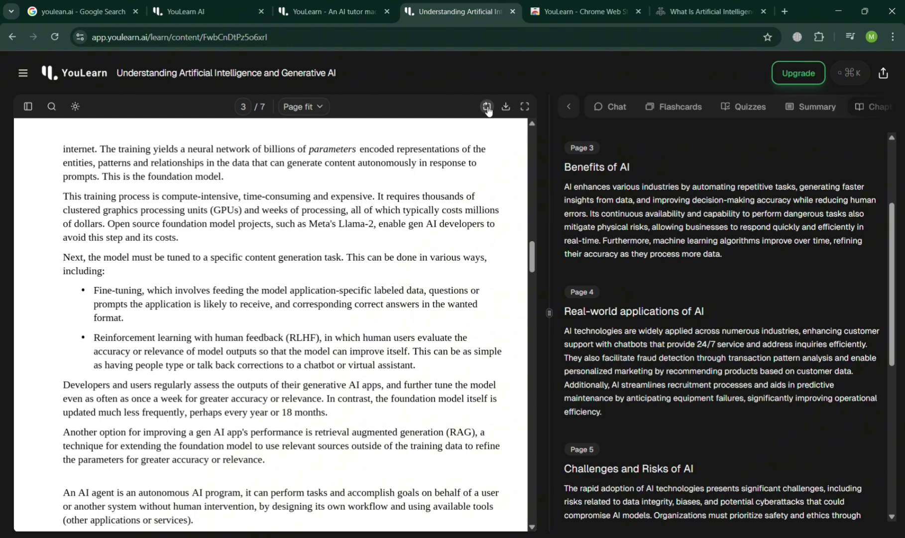
pyautogui.click(51, 106)
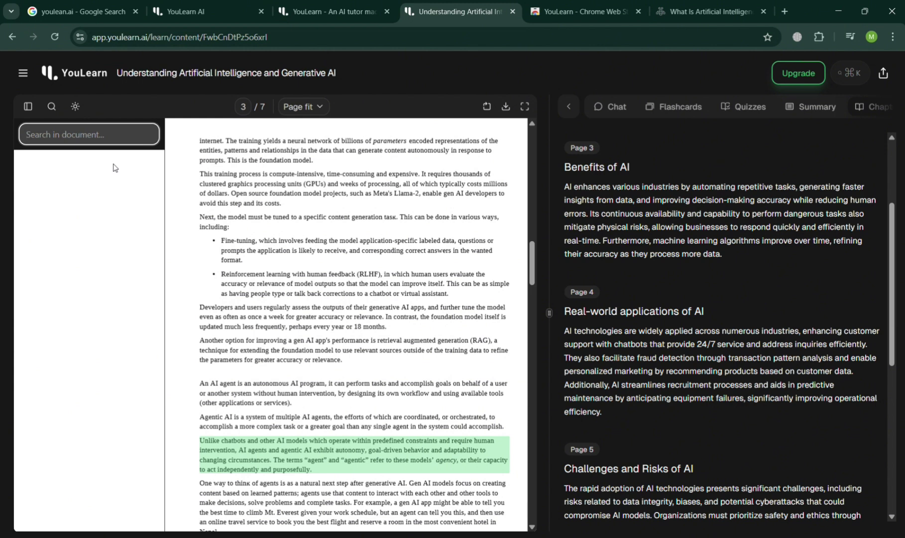
# - Search the article for 'Developers', then open the sidebar and the account options
pyautogui.write('Develope')
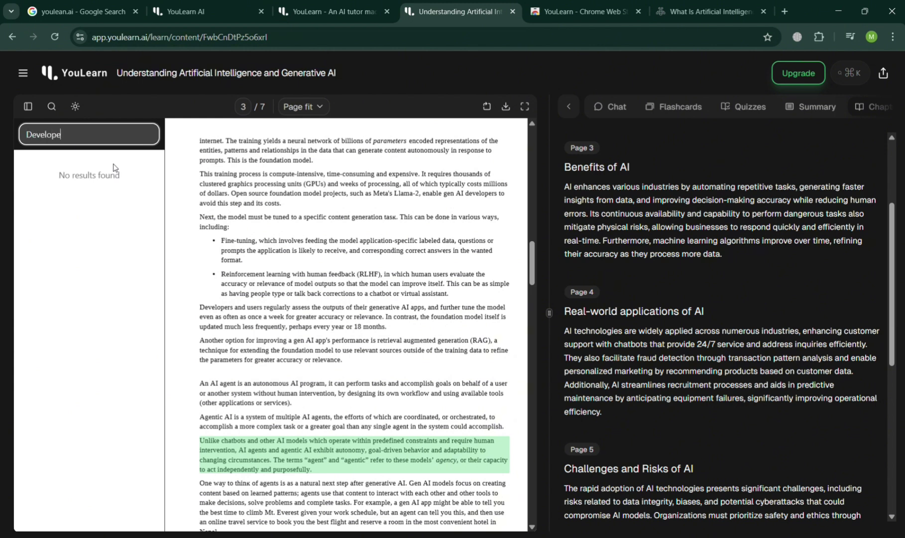
pyautogui.write('rs')
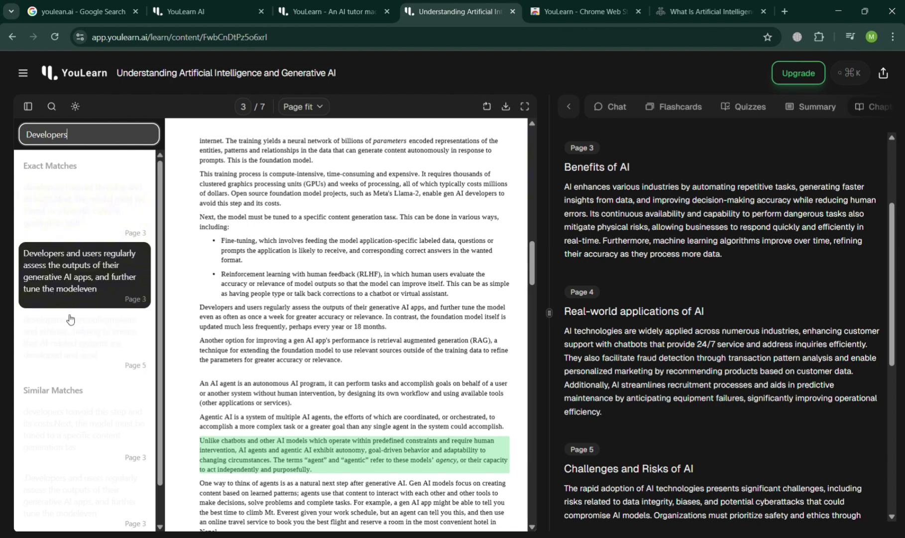
pyautogui.scroll(-1, 55, 384)
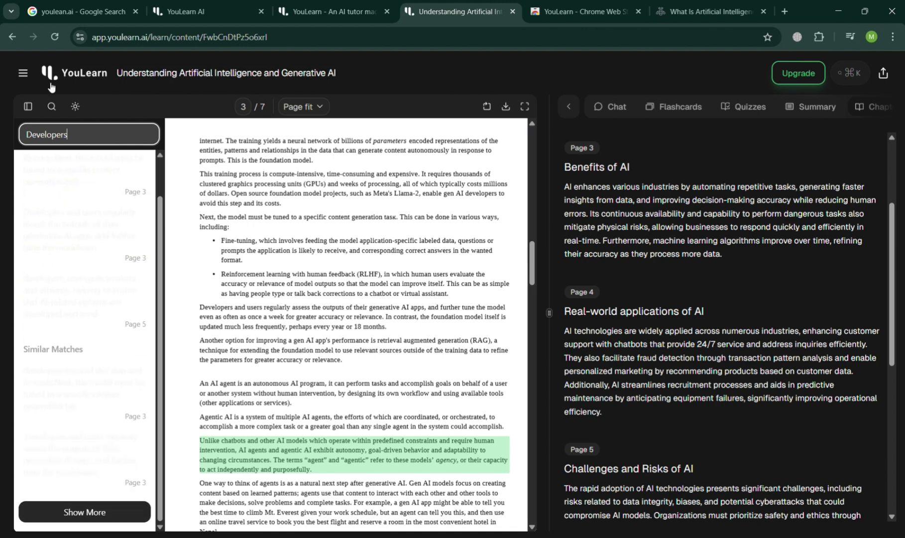
pyautogui.click(23, 73)
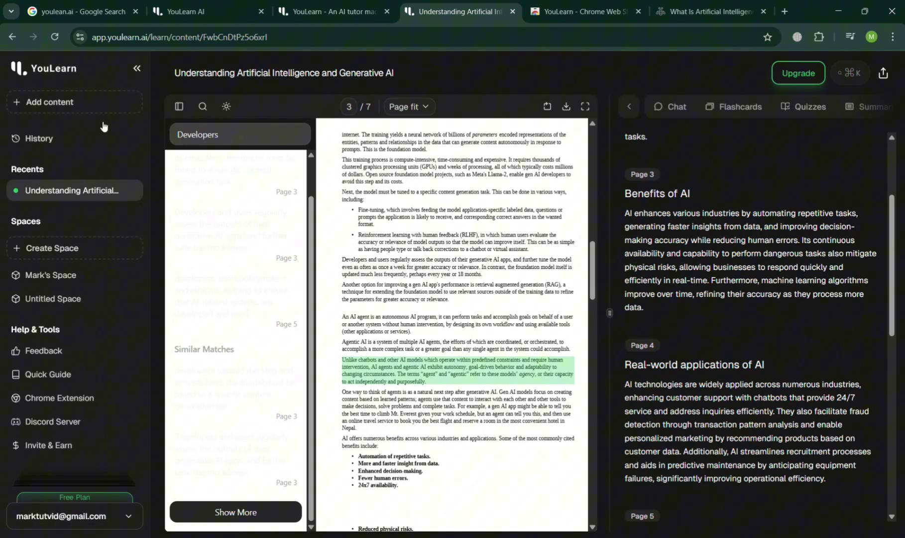
pyautogui.scroll(-1, 134, 497)
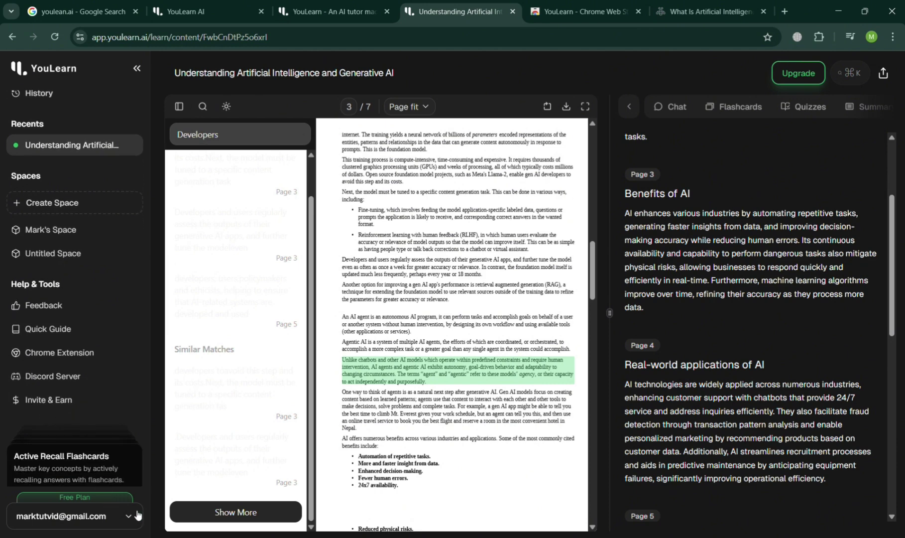
pyautogui.click(136, 515)
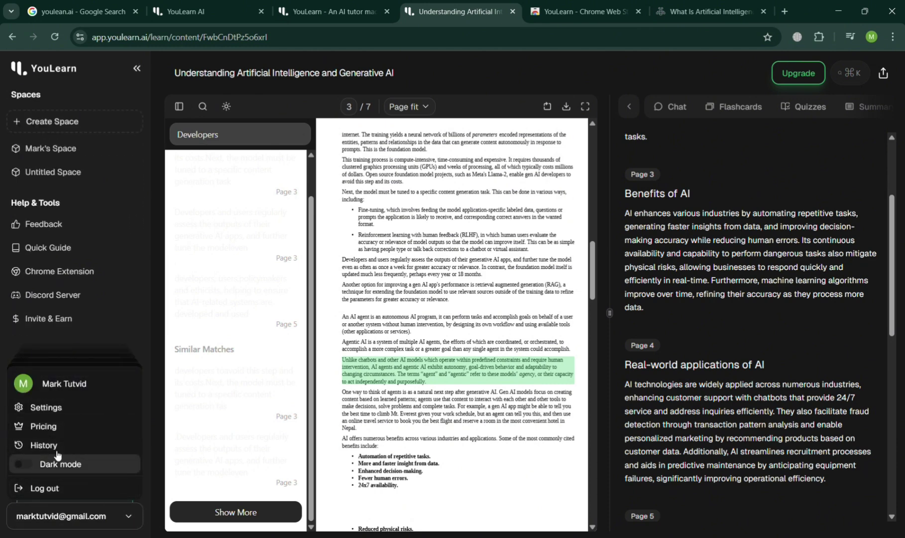
# - Check the profile page, then view pricing plans billed monthly (Pro ₱444/month) with the sidebar
pyautogui.click(47, 413)
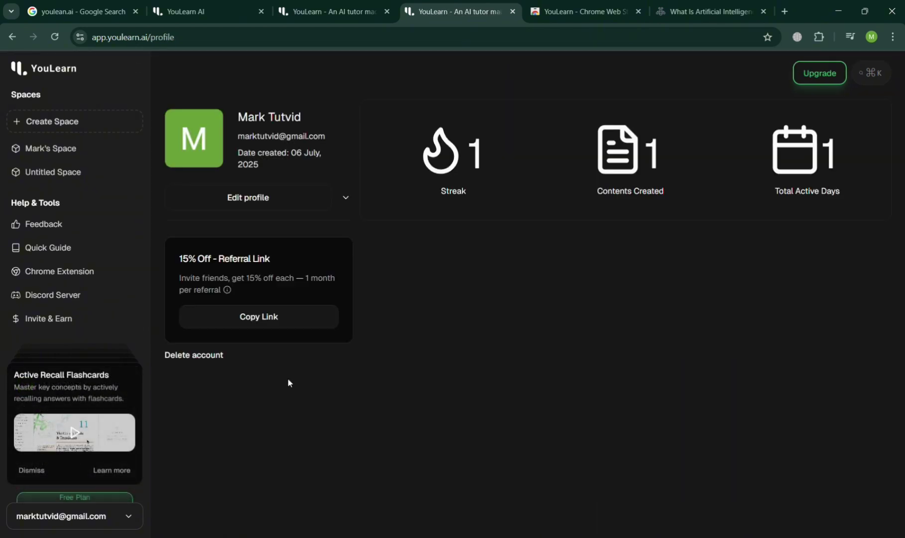
pyautogui.click(129, 518)
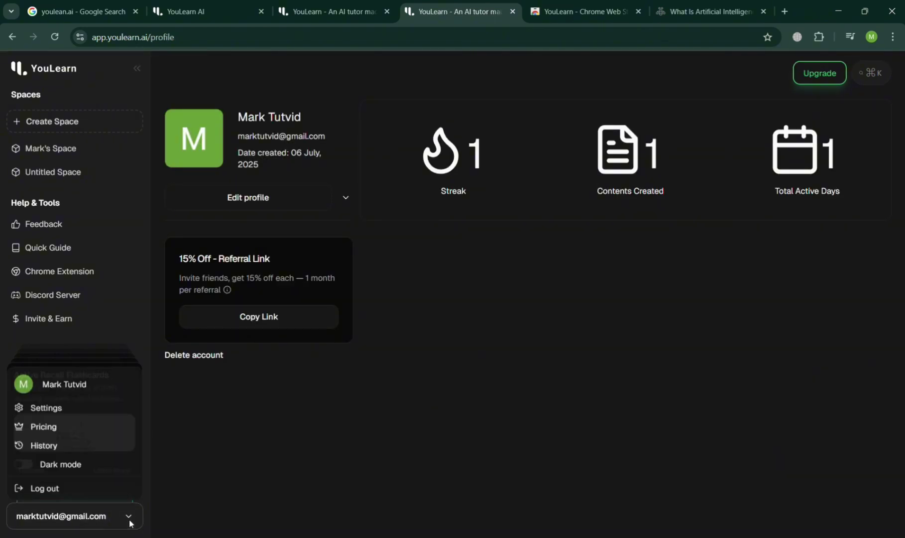
pyautogui.click(73, 426)
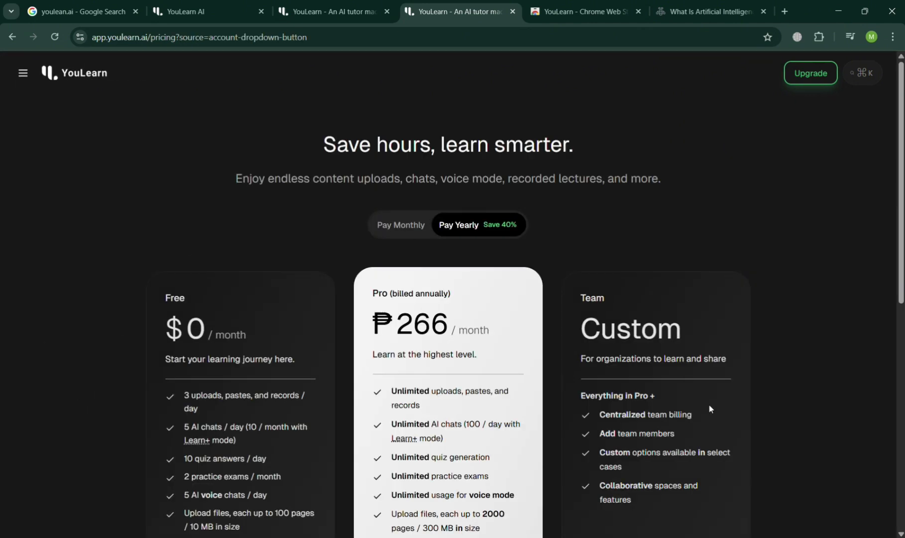
pyautogui.scroll(-2, 488, 247)
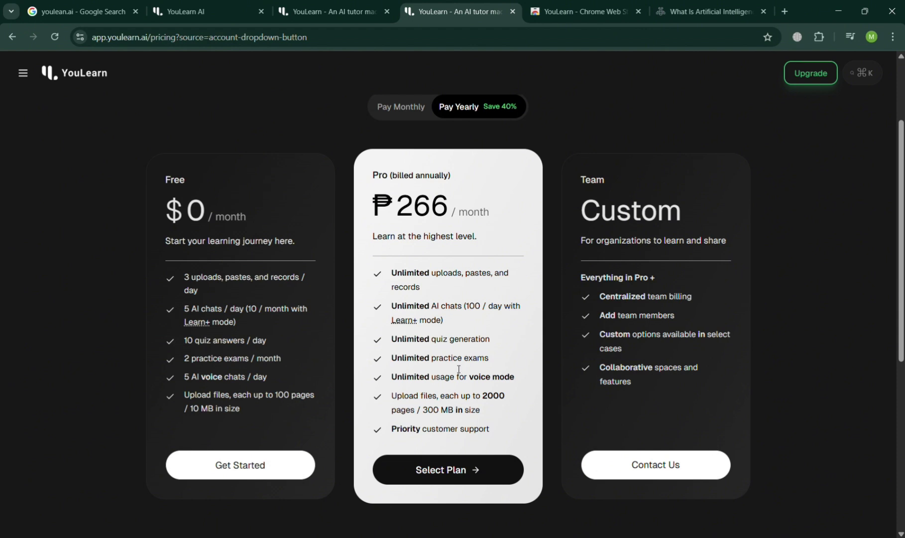
pyautogui.click(395, 114)
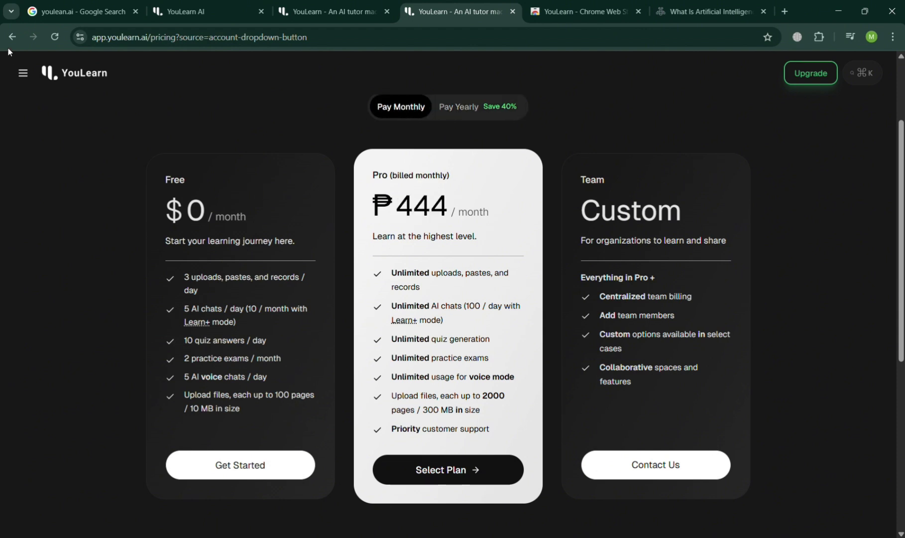
pyautogui.click(23, 73)
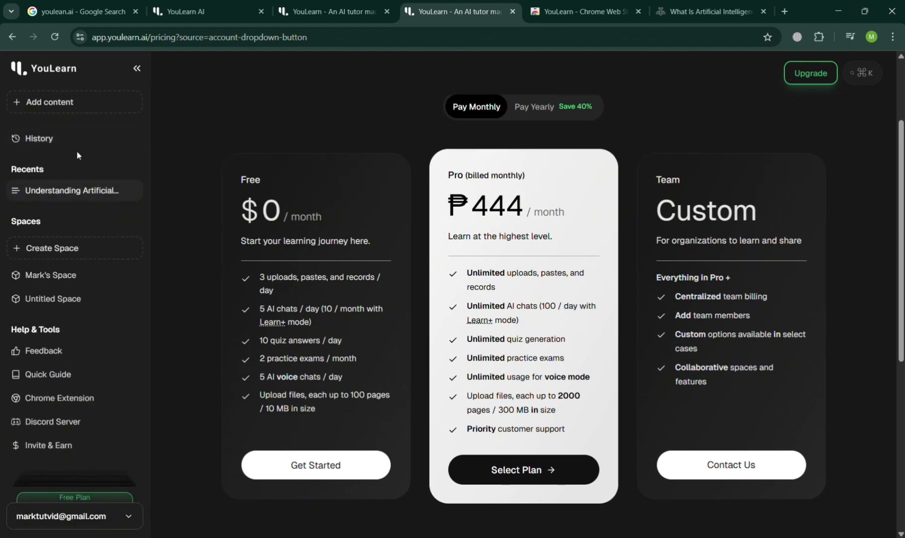
# - Go home and open the Explore video 'How To Find The Range of a Function'
pyautogui.click(44, 68)
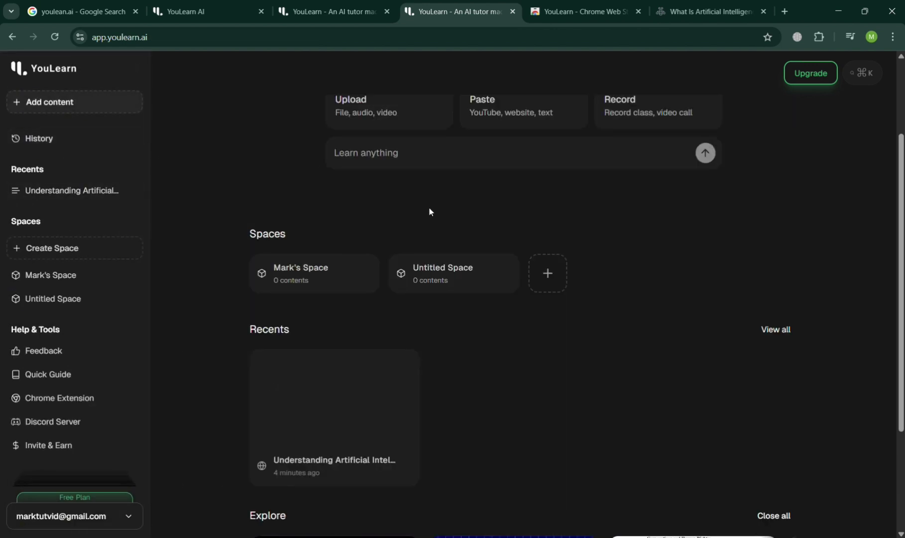
pyautogui.scroll(-3, 599, 366)
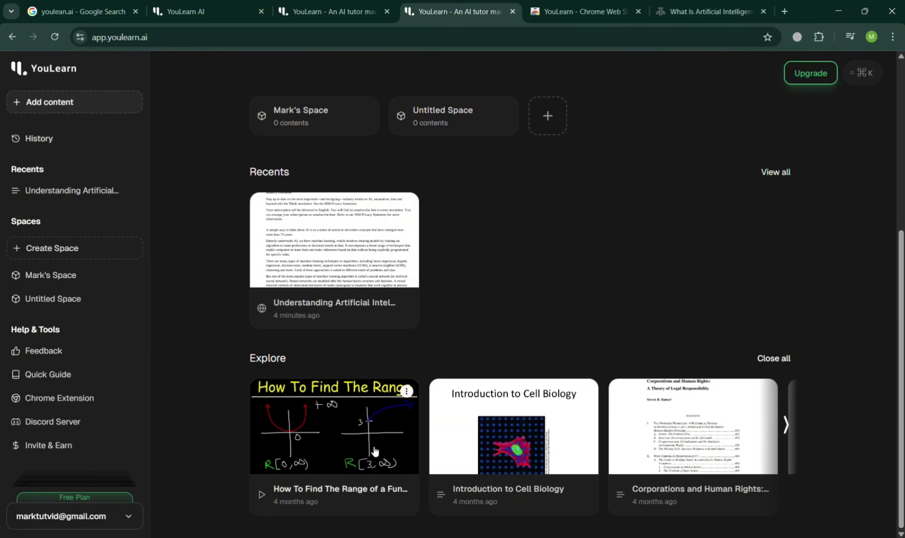
pyautogui.scroll(5, 375, 450)
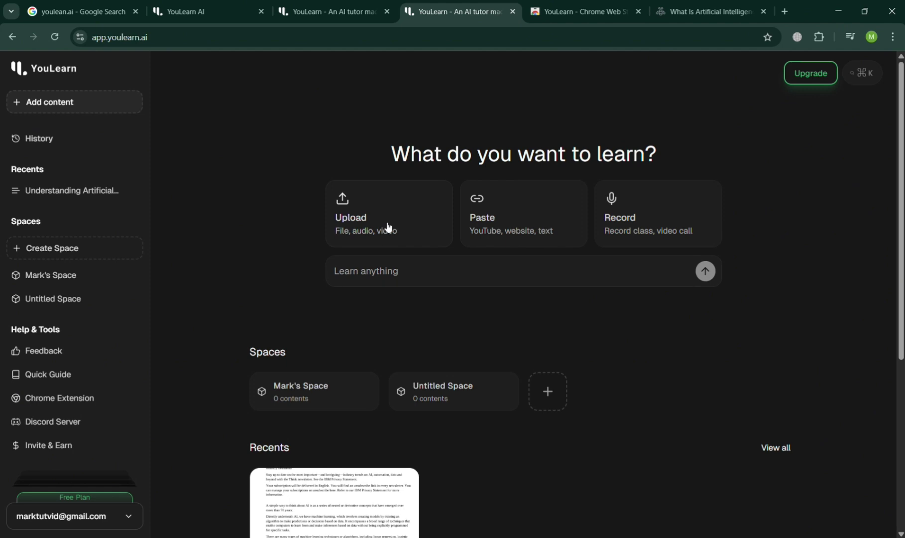
pyautogui.scroll(-1, 486, 444)
pyautogui.scroll(-5, 486, 447)
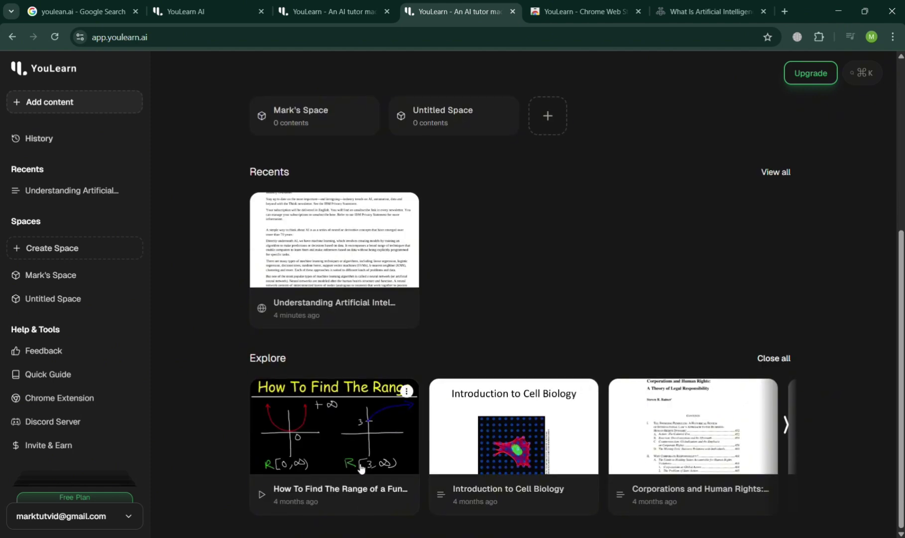
pyautogui.click(357, 468)
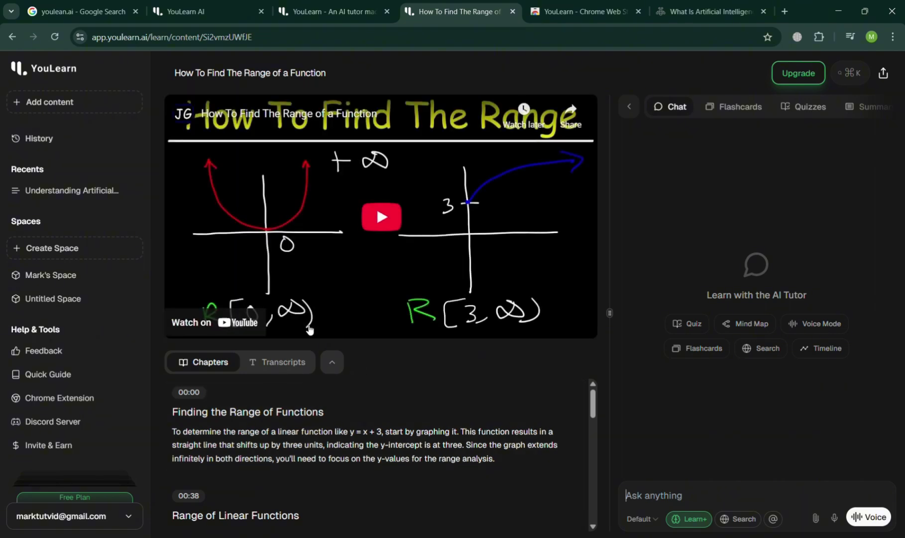
# - Show the video's 27 flashcards and flip card 1 to see the zero-to-infinity range answer
pyautogui.scroll(-5, 349, 399)
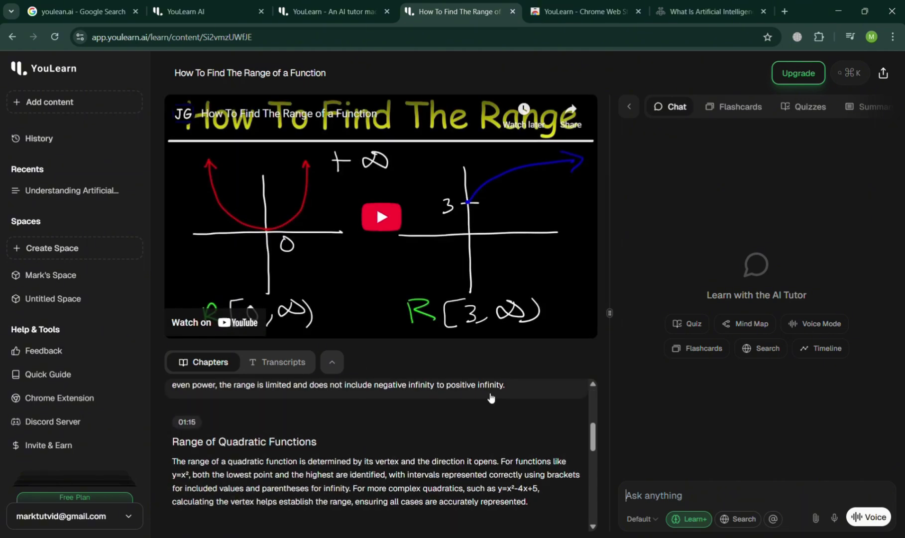
pyautogui.scroll(-5, 448, 399)
pyautogui.scroll(-2, 493, 400)
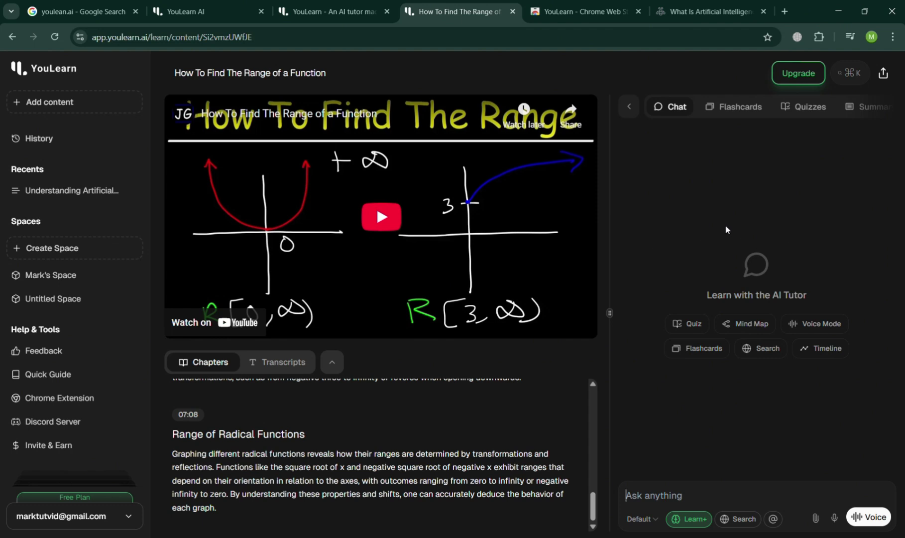
pyautogui.click(732, 106)
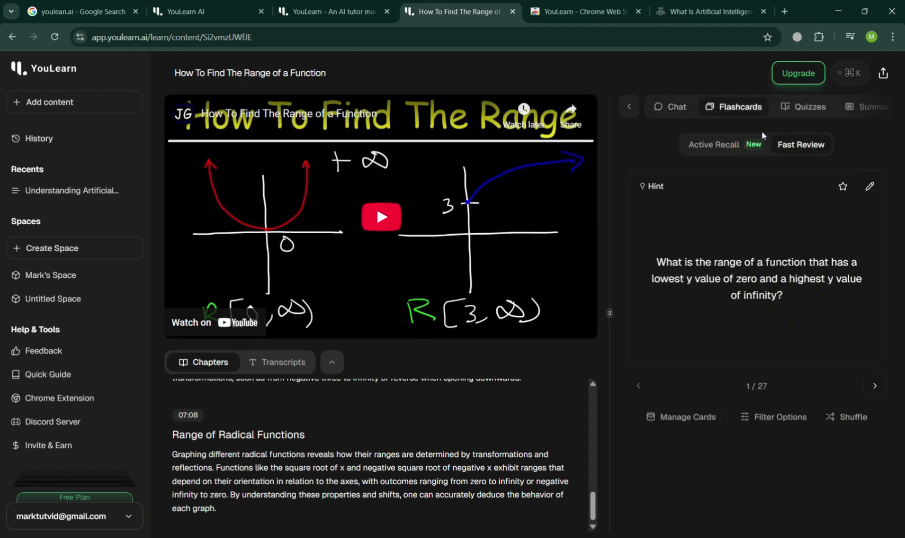
pyautogui.click(810, 321)
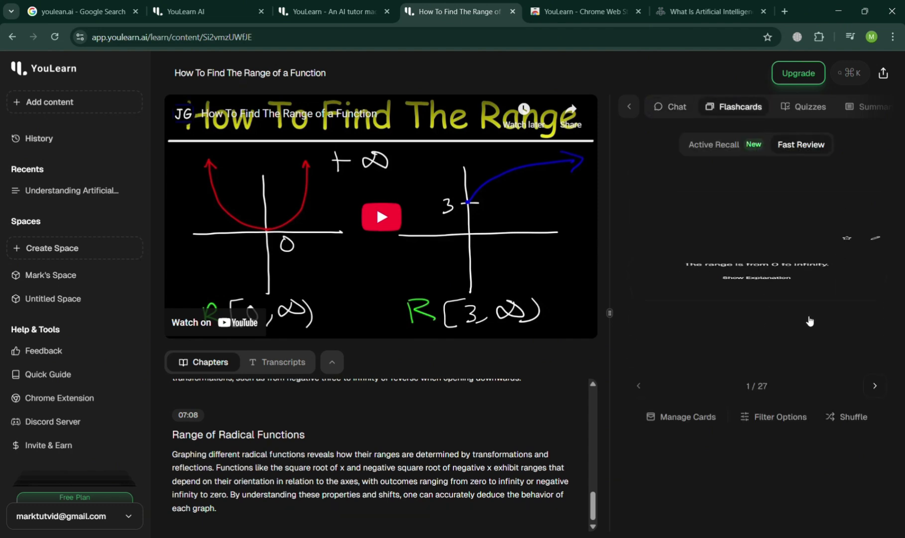
pyautogui.click(810, 321)
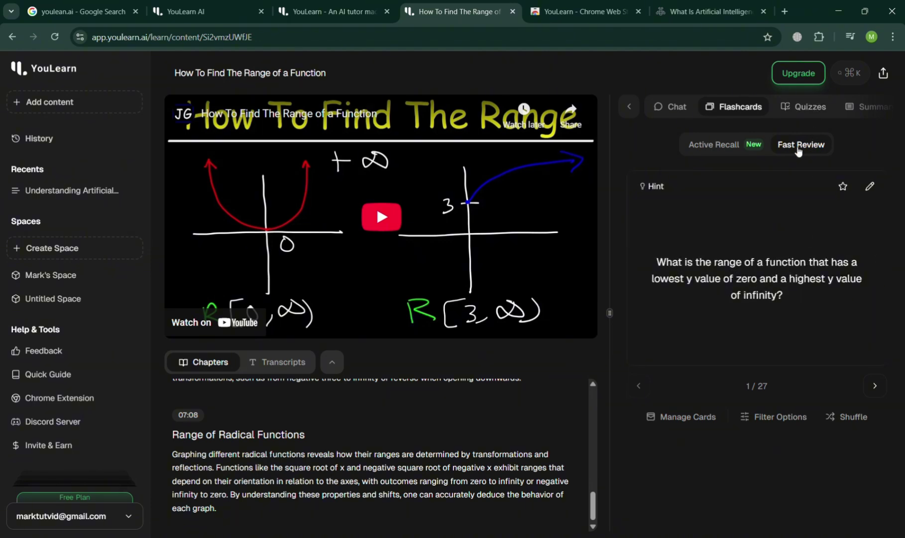
pyautogui.click(804, 105)
pyautogui.click(737, 107)
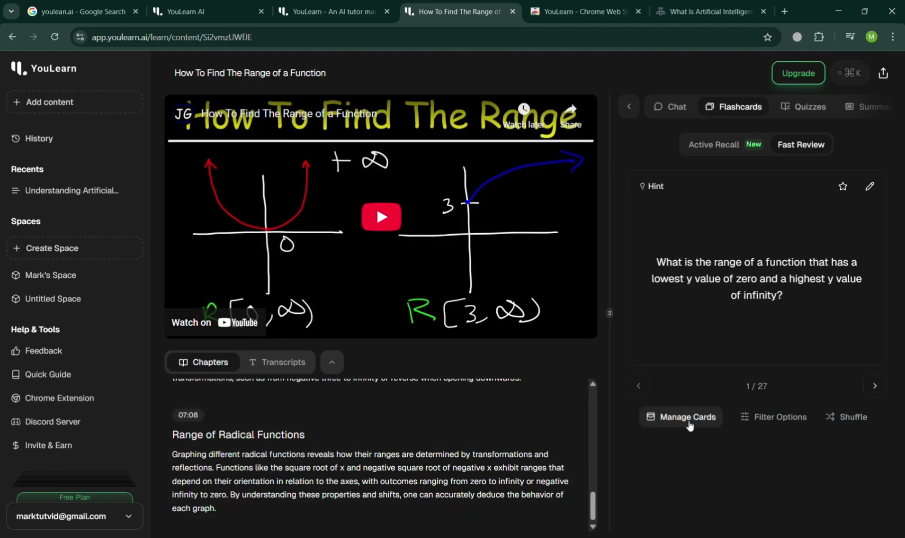
pyautogui.click(690, 424)
pyautogui.scroll(-2, 727, 337)
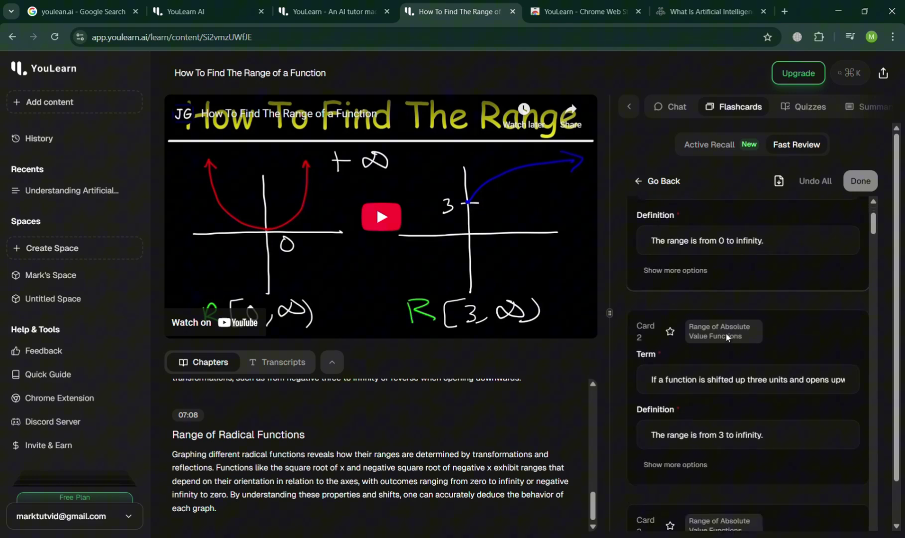
pyautogui.scroll(-3, 727, 337)
pyautogui.scroll(-4, 737, 329)
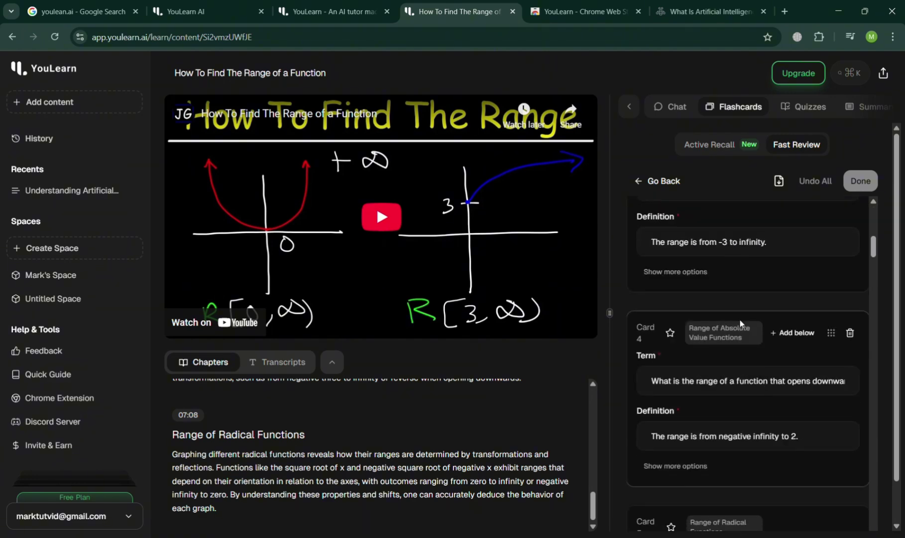
pyautogui.click(728, 436)
pyautogui.scroll(-3, 737, 461)
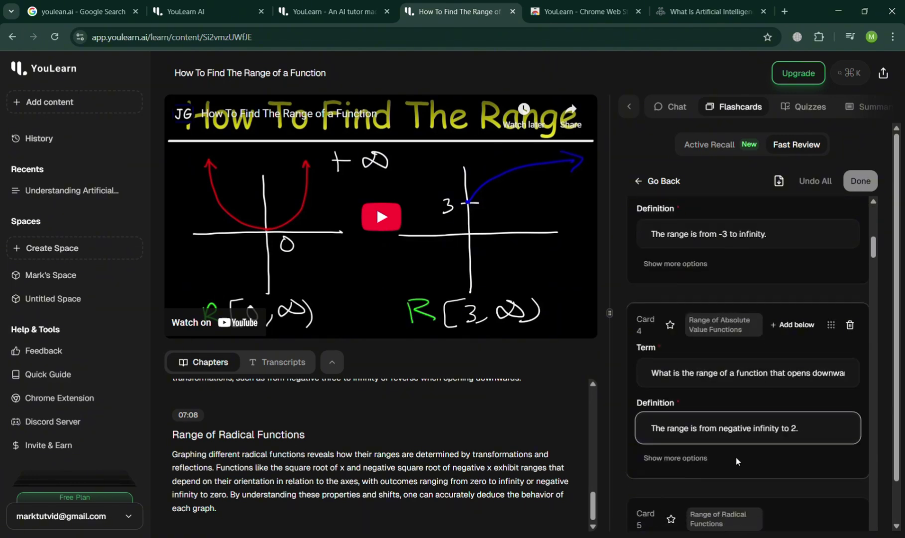
pyautogui.scroll(-10, 737, 461)
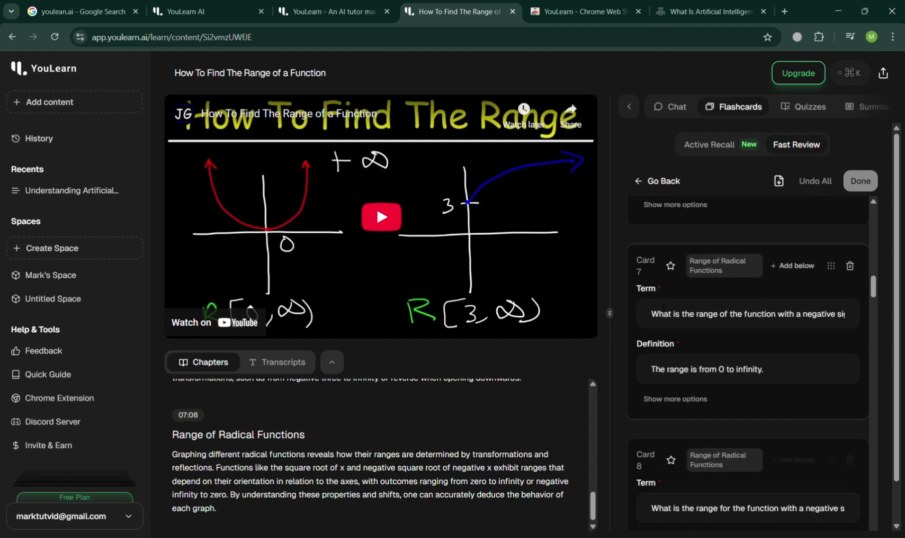
pyautogui.click(639, 182)
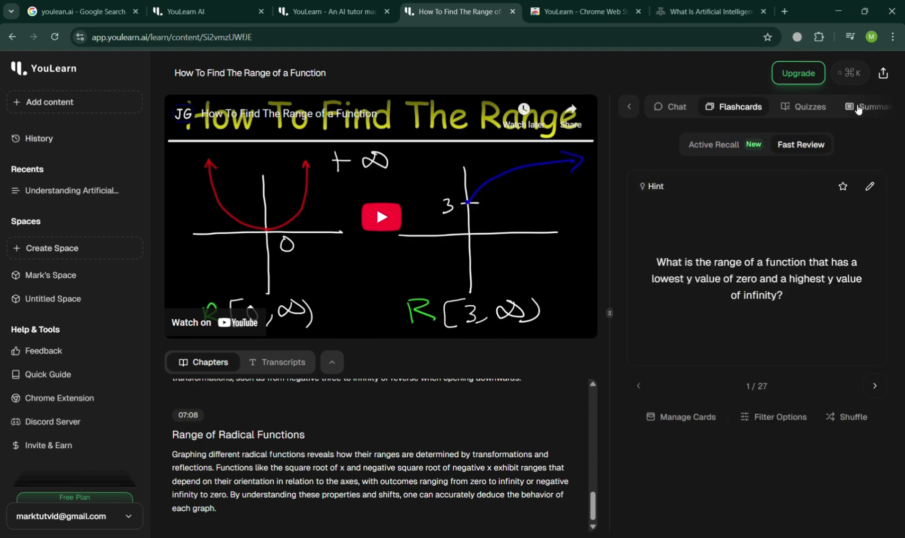
# - Add Free Response, Fill in the blank and True or False quiz questions, then open sharing
pyautogui.click(860, 106)
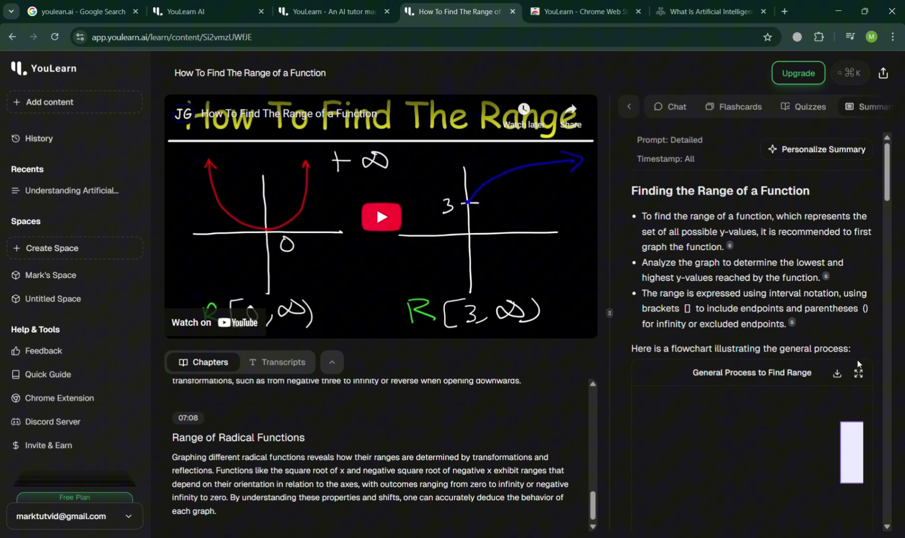
pyautogui.click(799, 117)
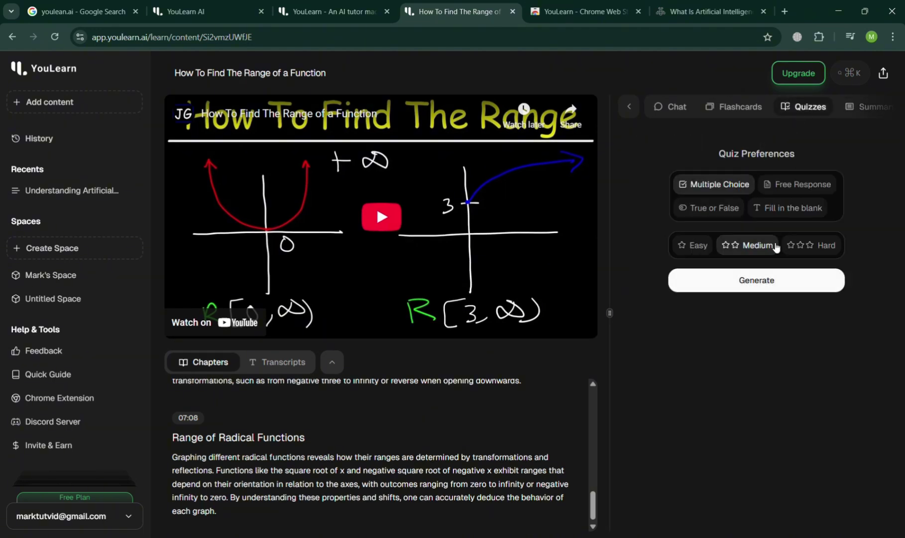
pyautogui.click(786, 187)
pyautogui.click(769, 215)
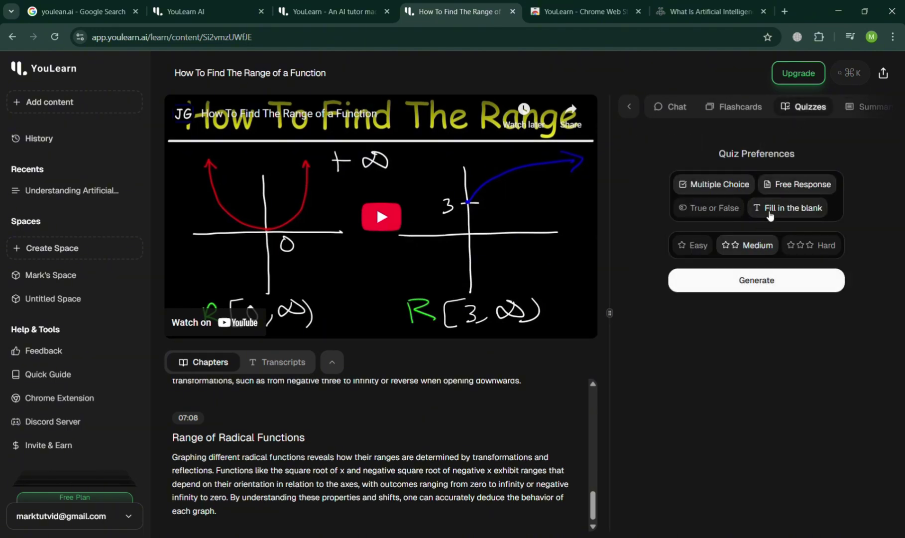
pyautogui.click(721, 211)
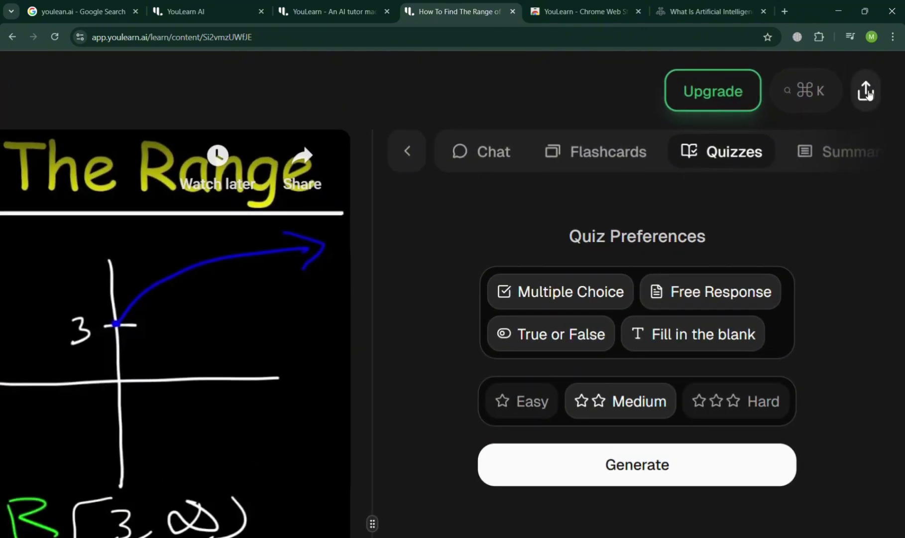
pyautogui.click(883, 75)
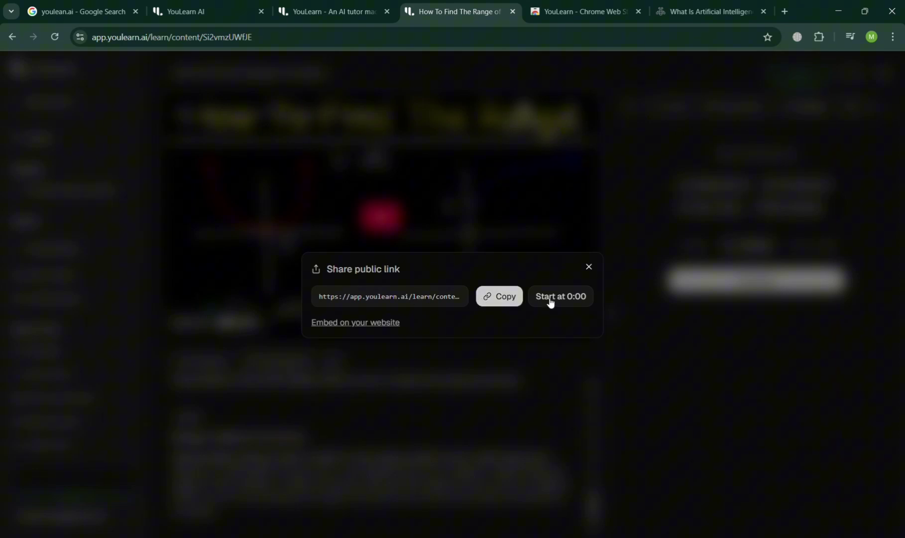
# - Show the timestamped transcript and play the video from the Linear Function part near 0:32
pyautogui.click(588, 266)
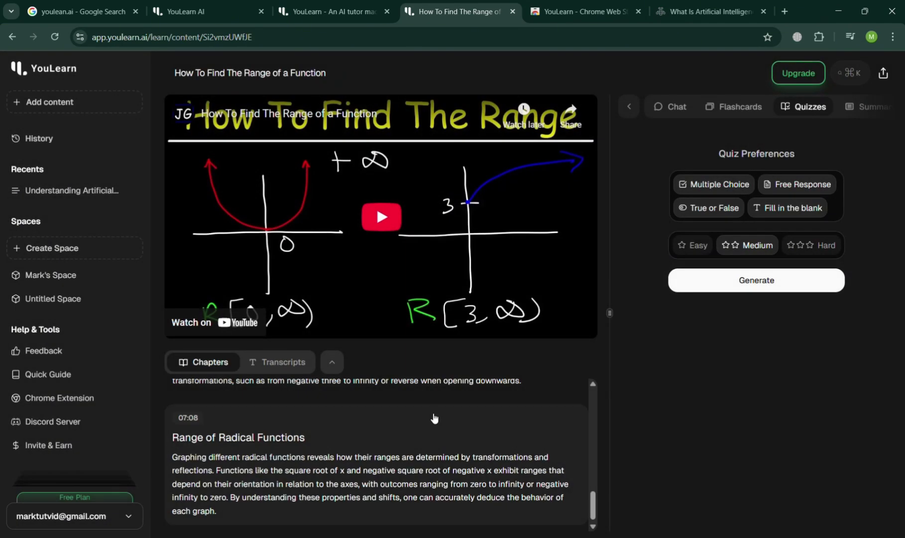
pyautogui.click(280, 362)
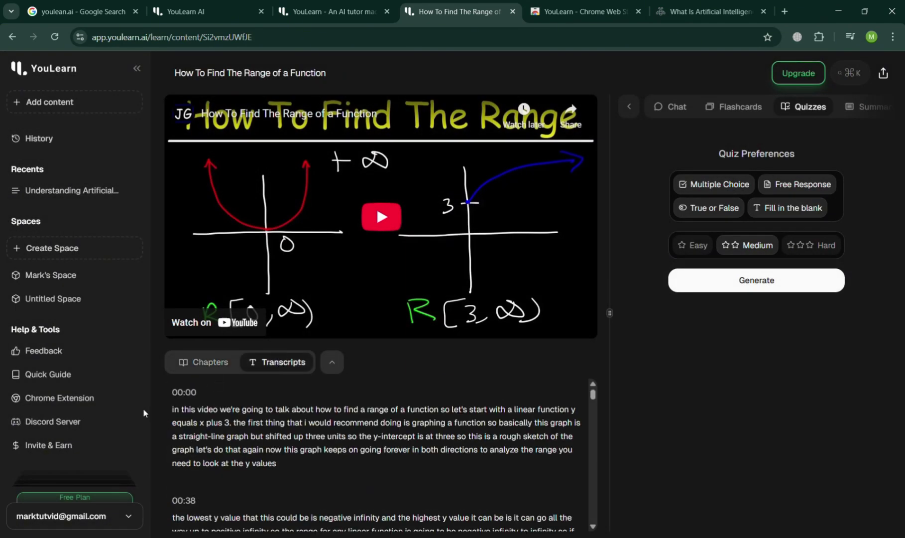
pyautogui.click(341, 367)
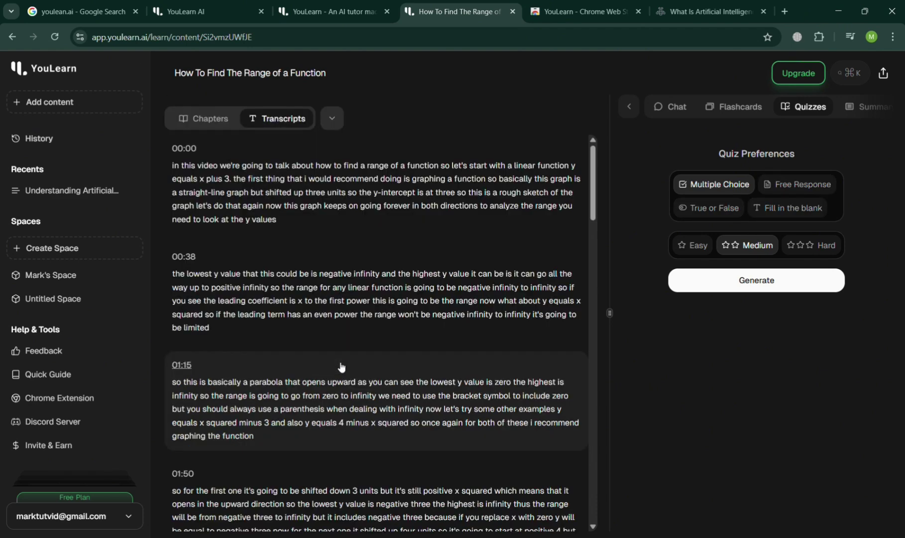
pyautogui.click(338, 122)
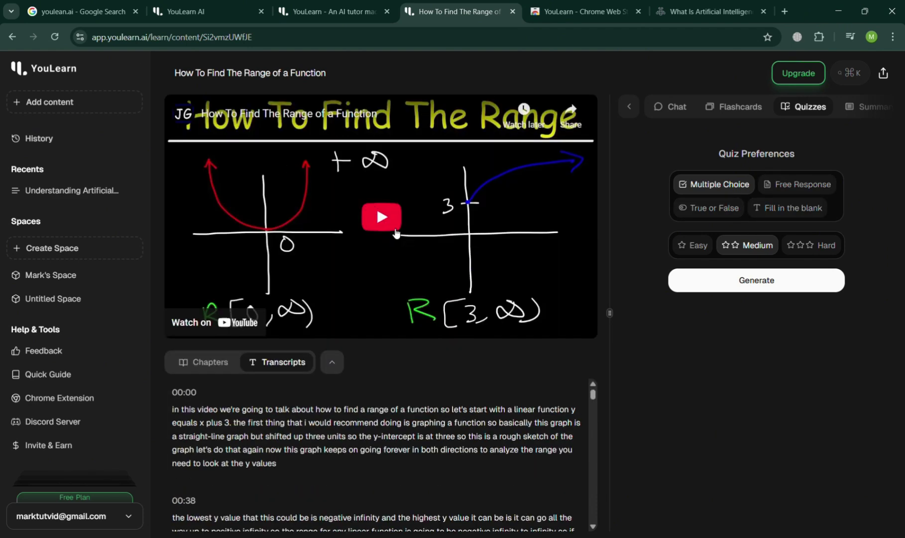
pyautogui.click(381, 216)
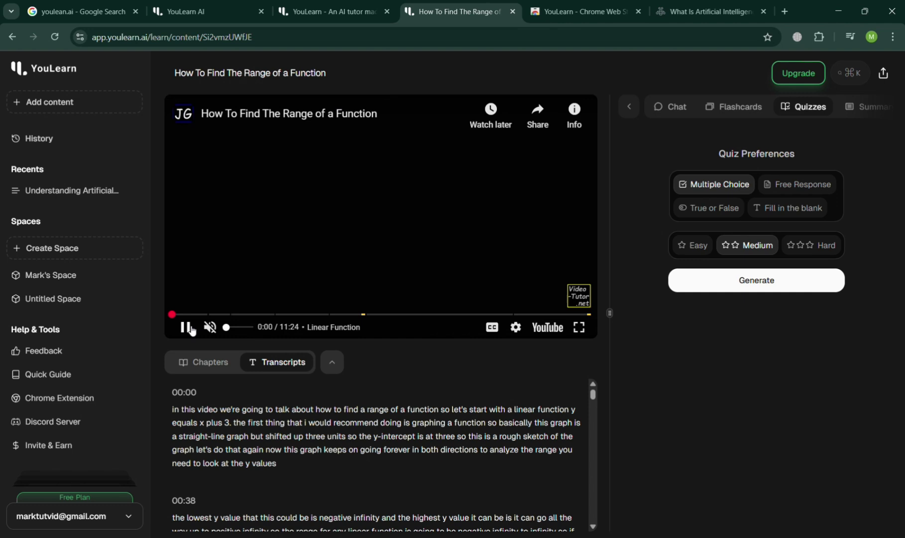
pyautogui.click(194, 314)
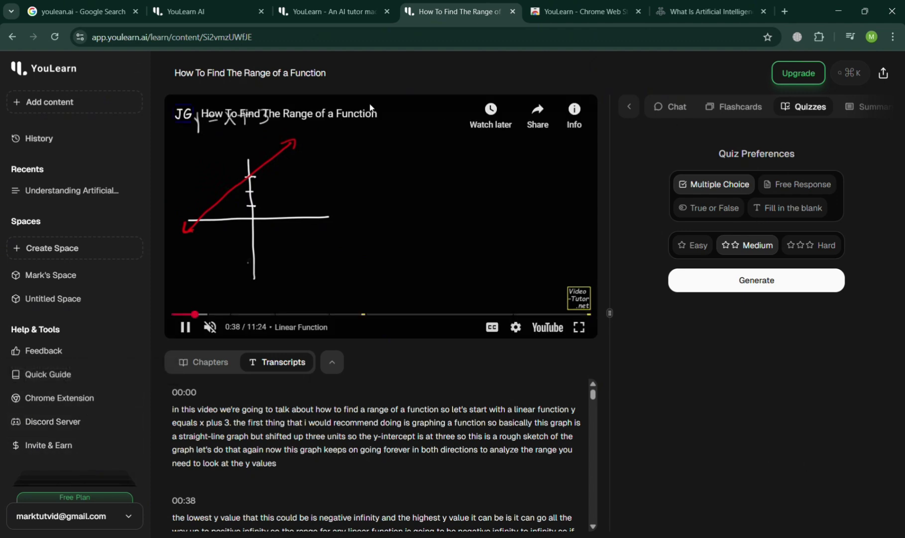
# - Return to the YouLearn home page via the sidebar logo
pyautogui.click(41, 74)
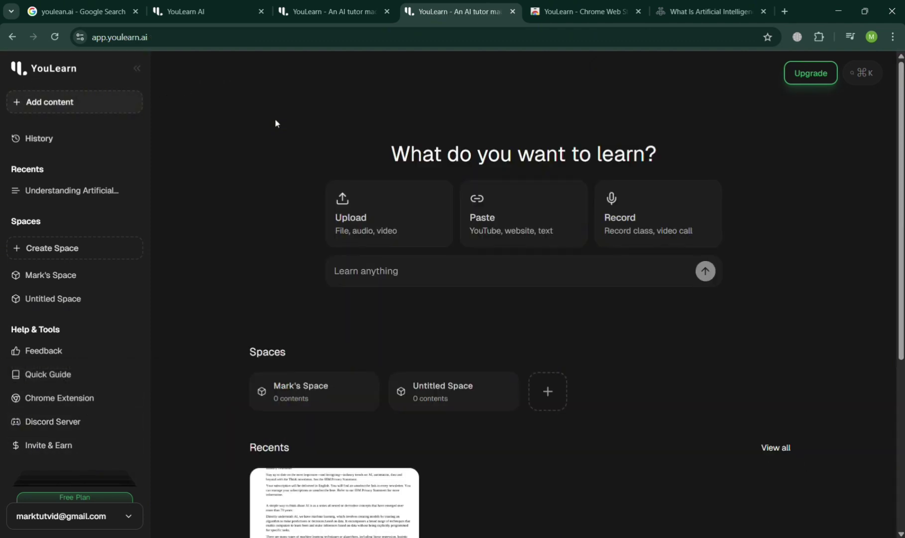